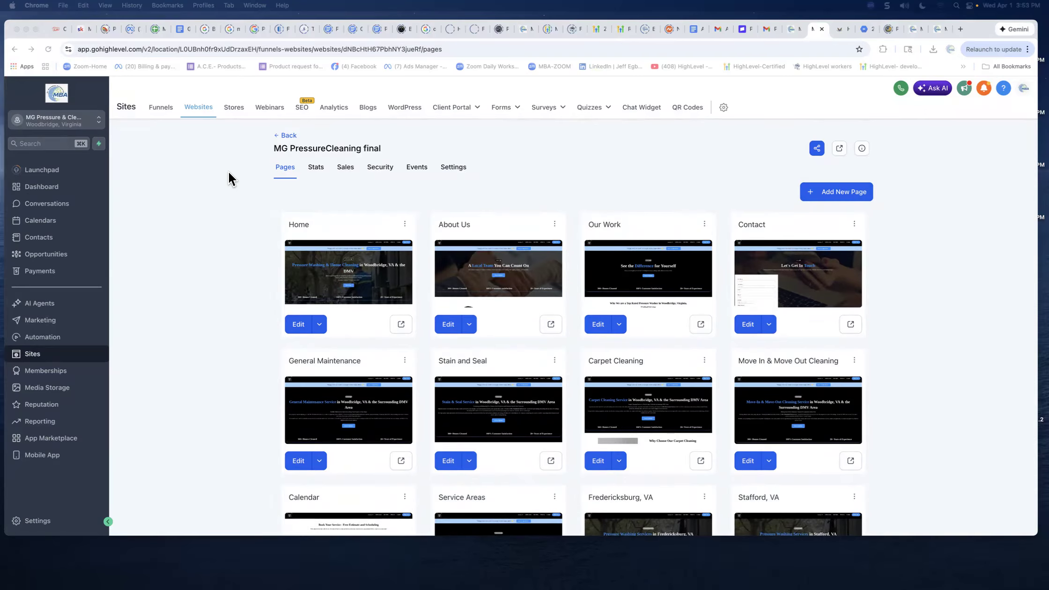
pyautogui.scroll(-1, 325, 267)
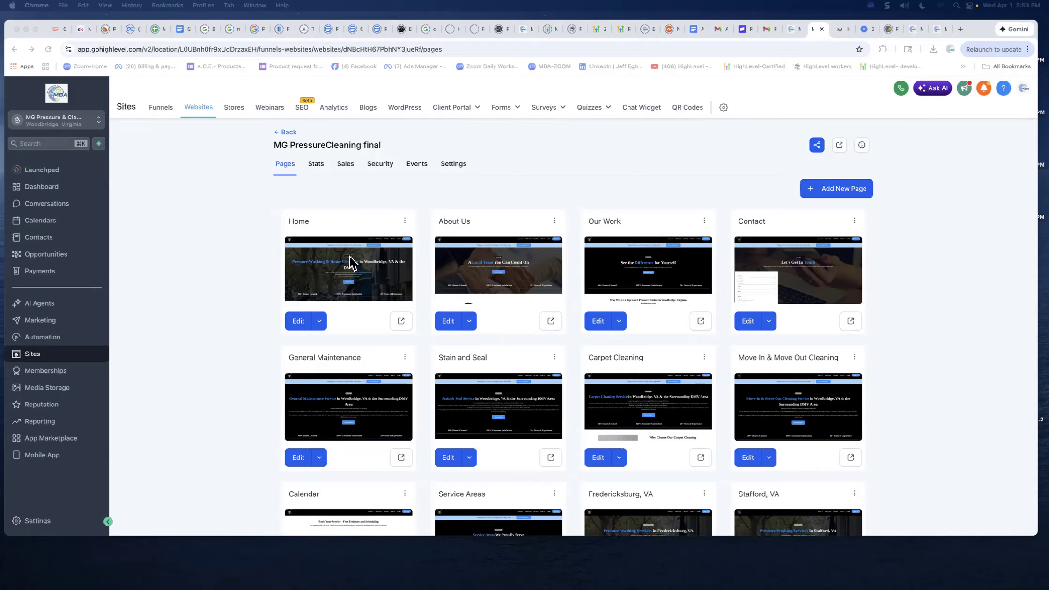
pyautogui.scroll(-1, 352, 253)
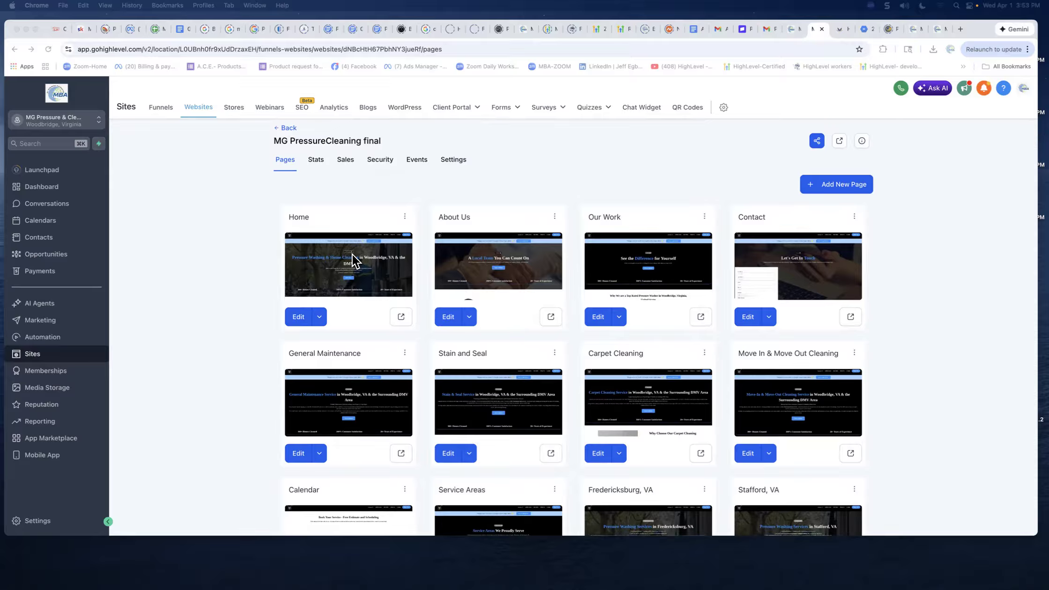
pyautogui.scroll(-1, 352, 254)
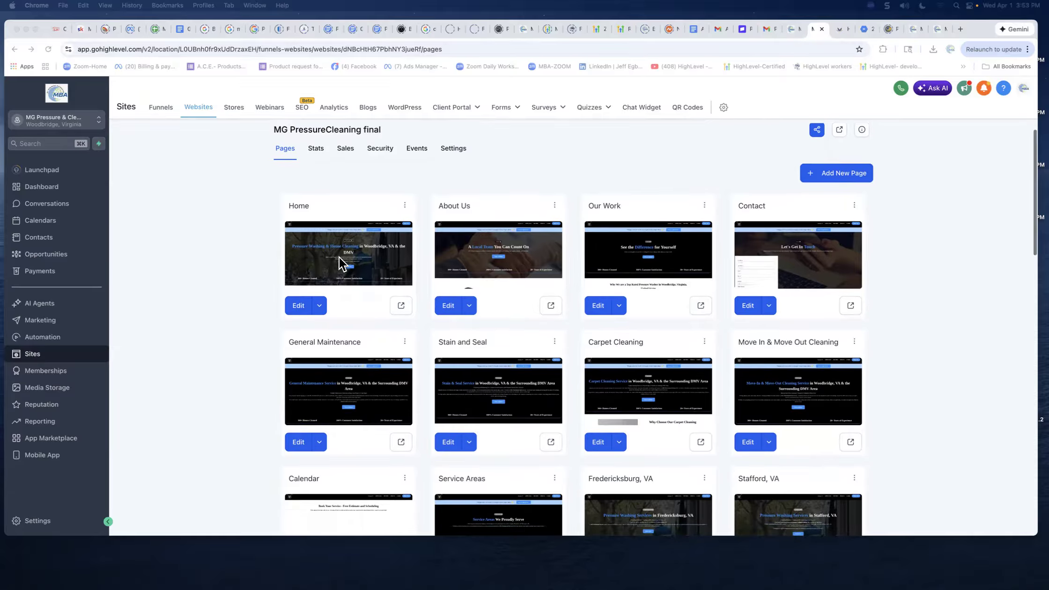
pyautogui.scroll(-4, 780, 253)
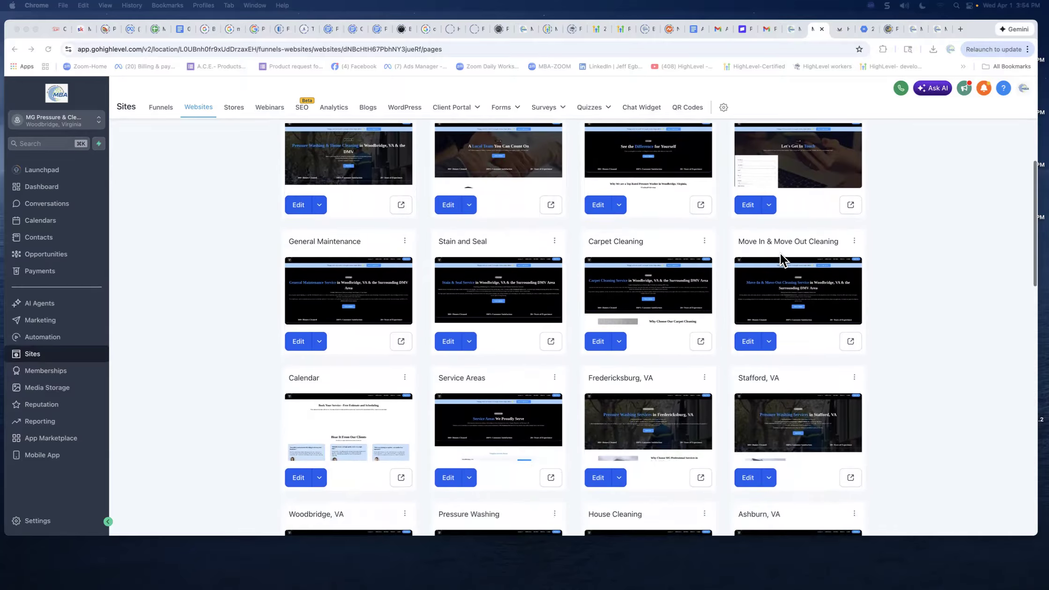
pyautogui.scroll(2, 780, 253)
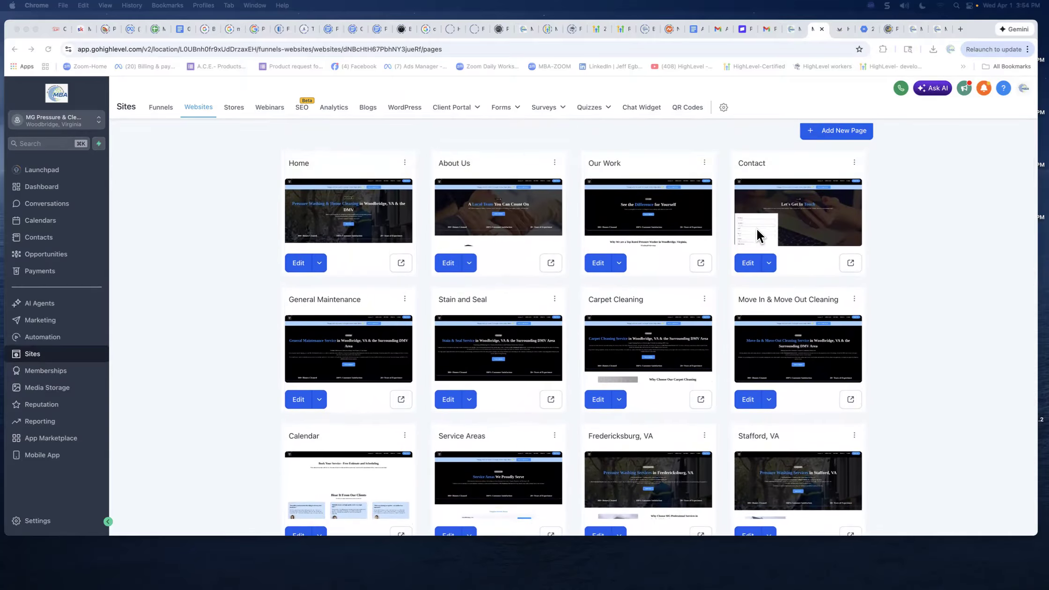
pyautogui.scroll(2, 756, 227)
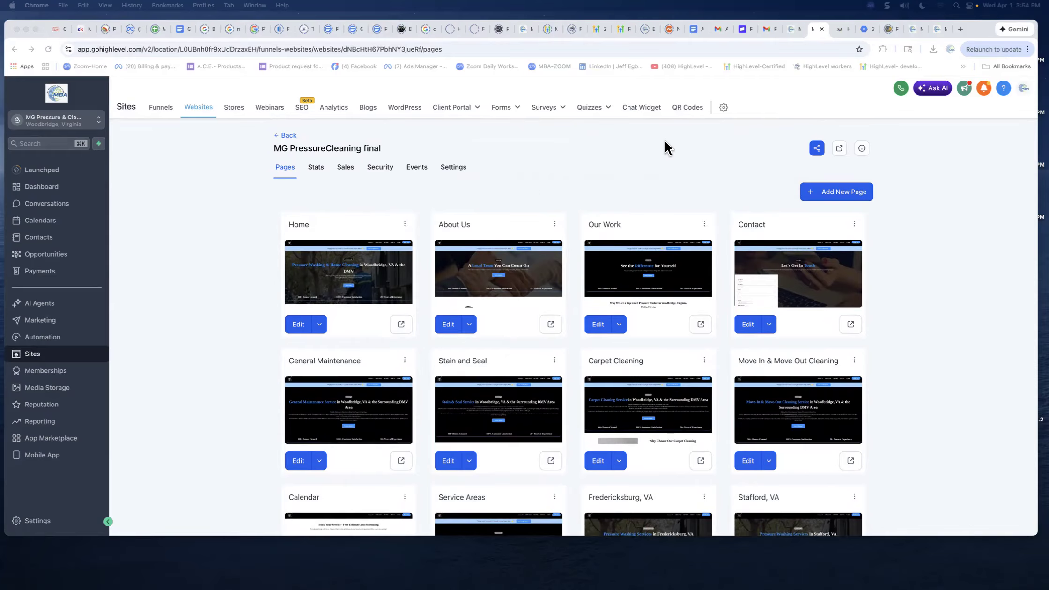
# Step: Open the QR Codes section of the MG Pressure account and duplicate its browser tab
pyautogui.click(35, 360)
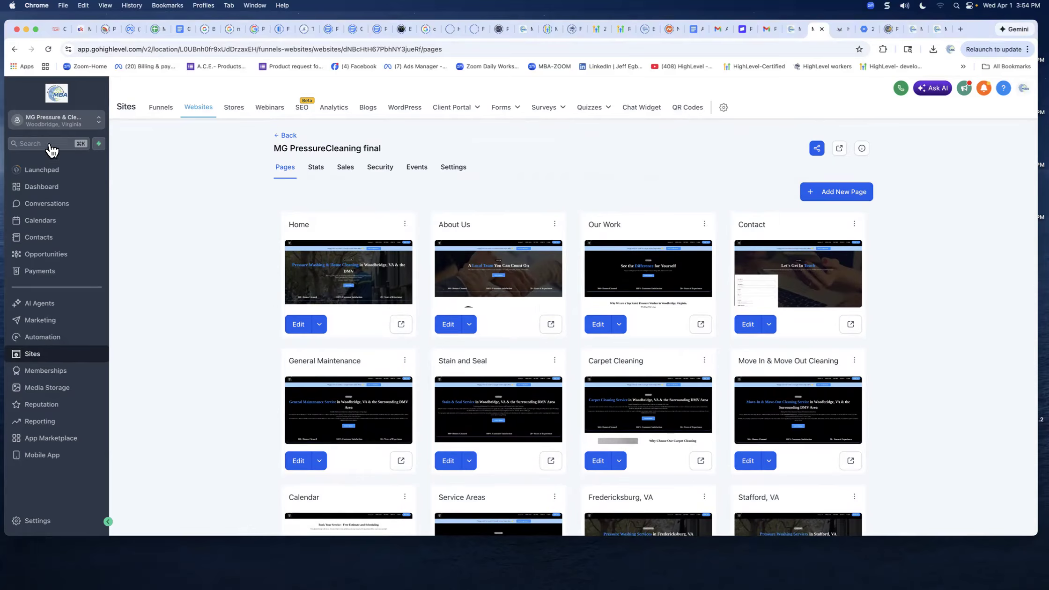
pyautogui.click(687, 108)
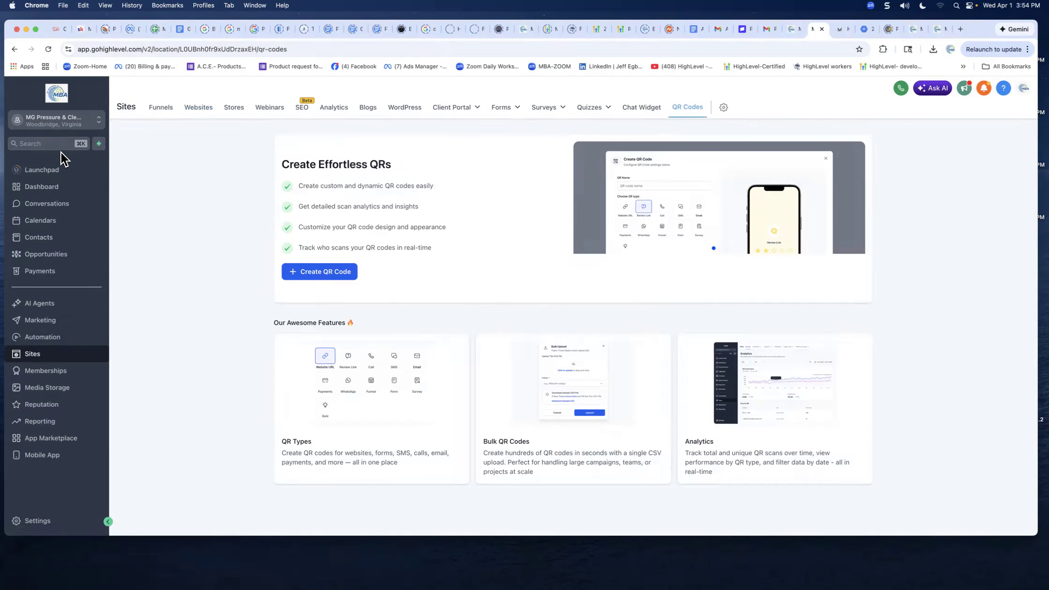
pyautogui.click(793, 31)
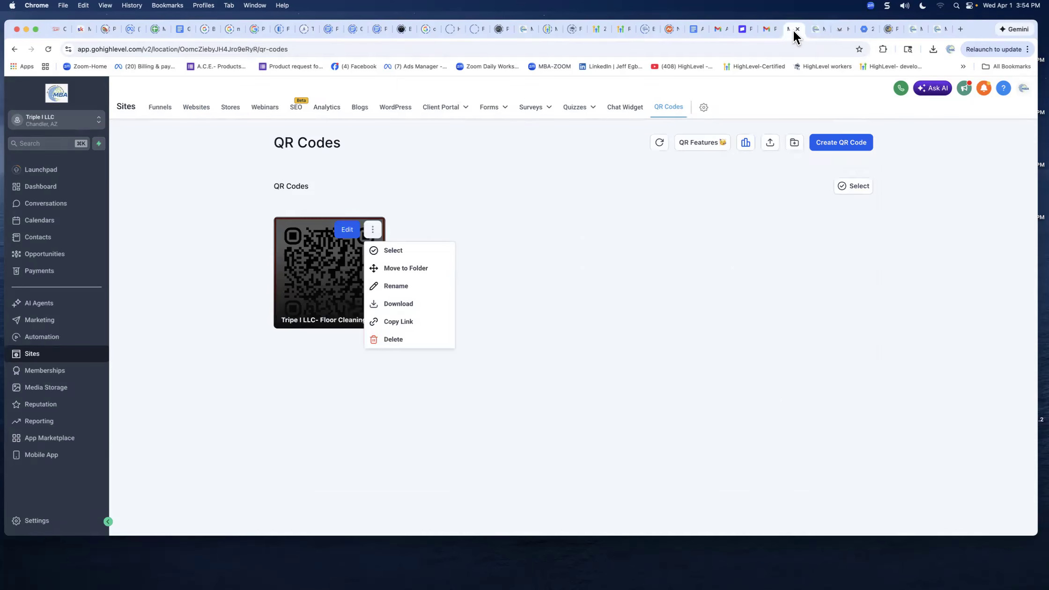
pyautogui.click(816, 29)
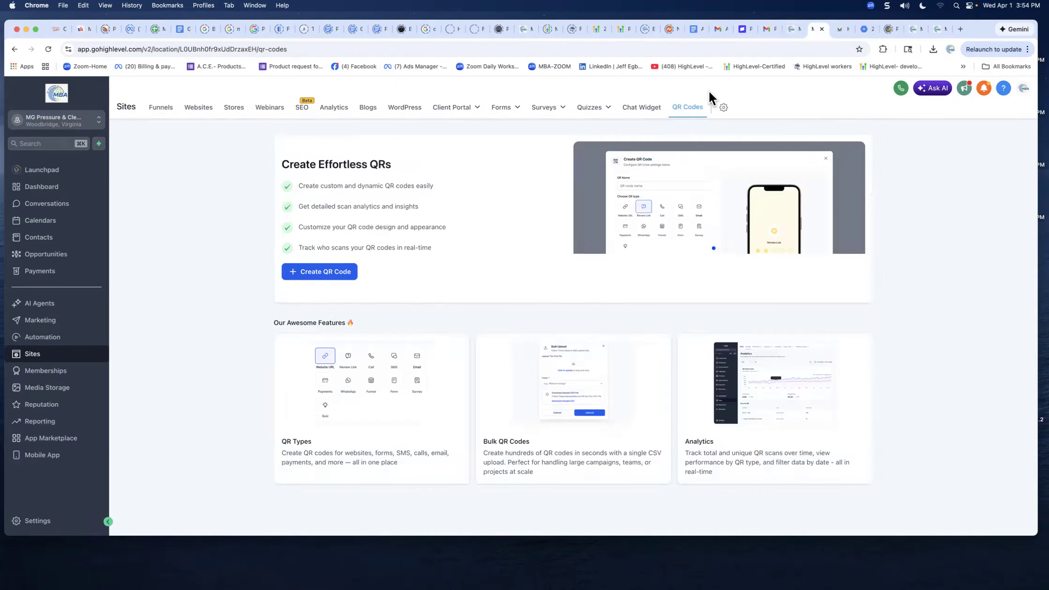
pyautogui.rightClick(819, 32)
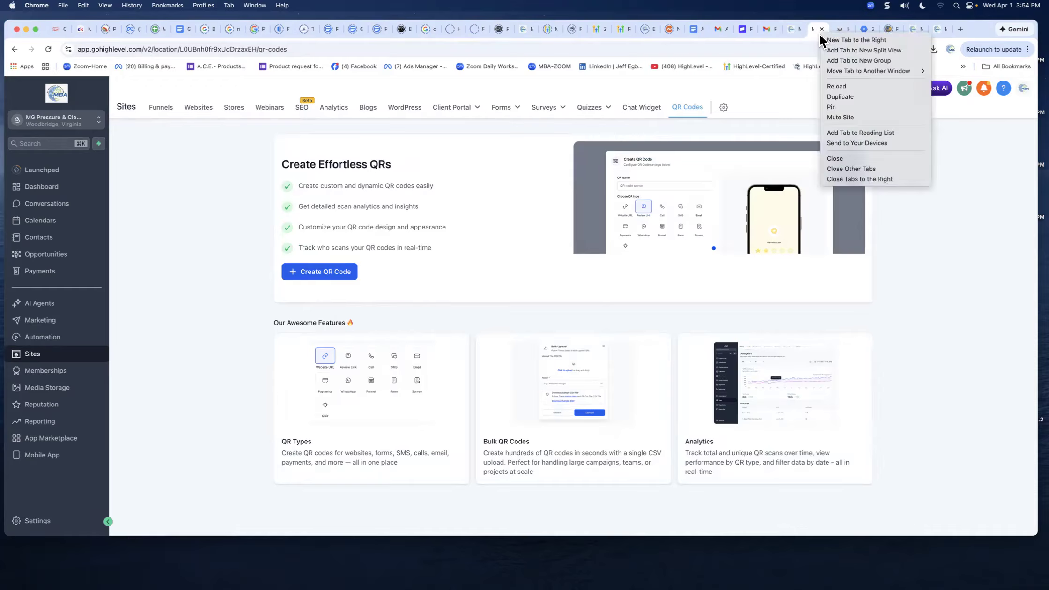
pyautogui.click(831, 97)
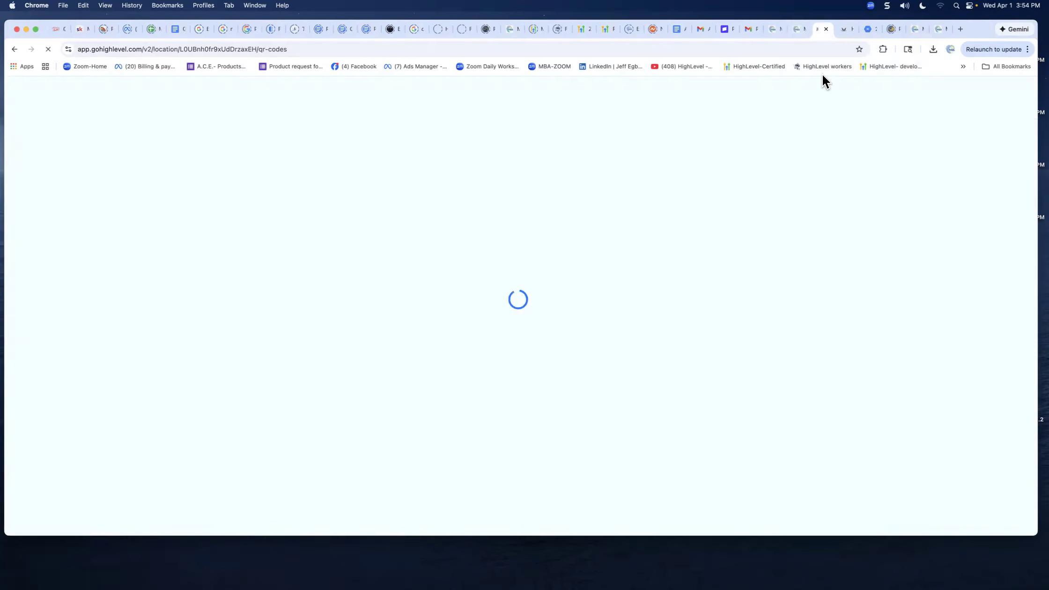
# Step: Open the MG PressureCleaning final website's page list and preview its Home page
pyautogui.click(802, 30)
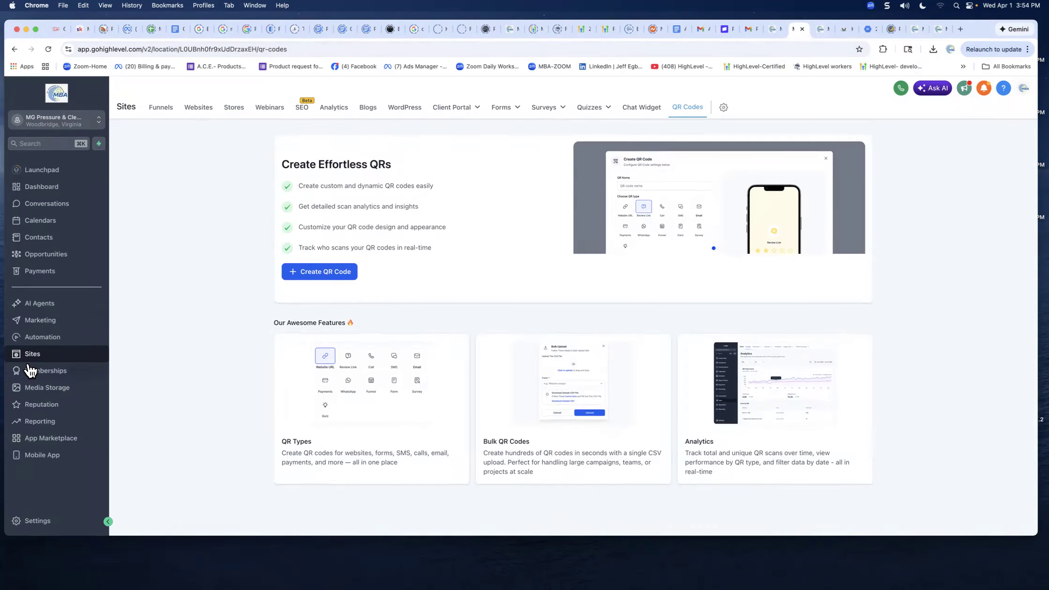
pyautogui.click(199, 109)
pyautogui.click(327, 270)
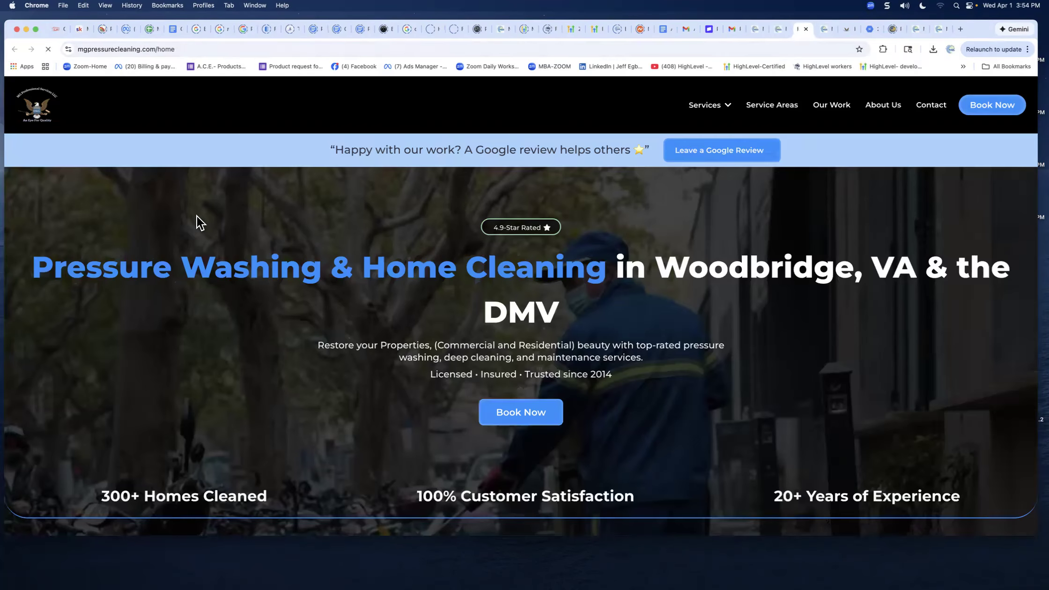
# Step: Preview the website's Contact page from the page list and look over the open Contact and Home pages
pyautogui.click(778, 32)
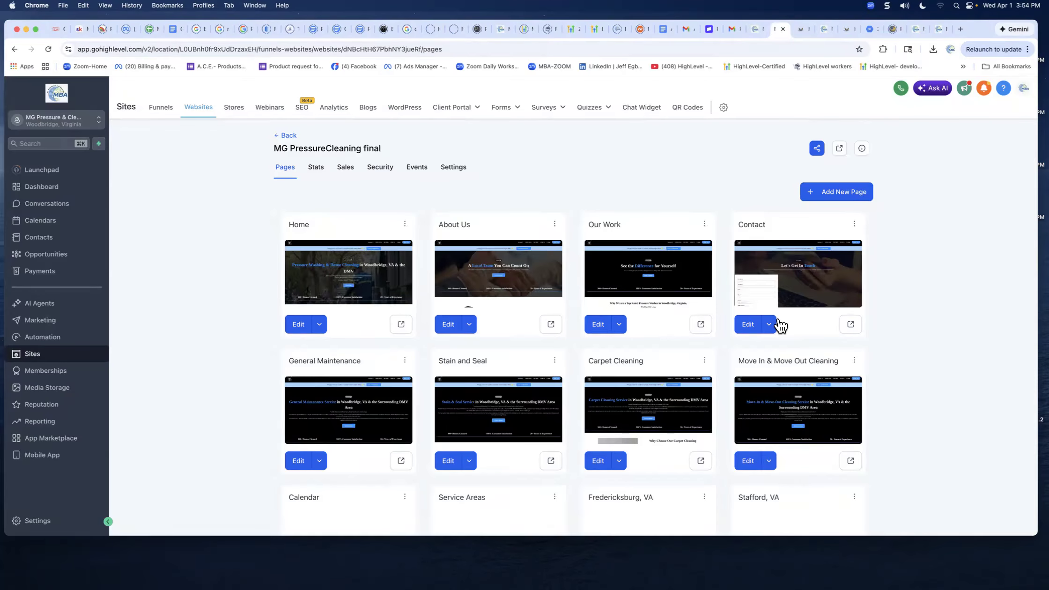
pyautogui.click(850, 324)
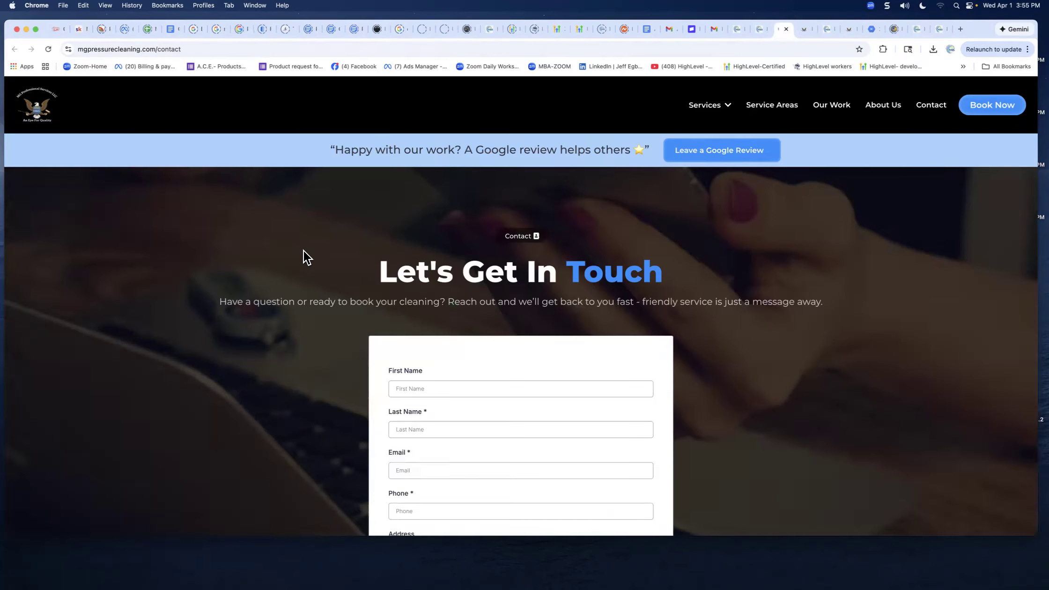
pyautogui.scroll(-7, 302, 257)
pyautogui.scroll(7, 302, 258)
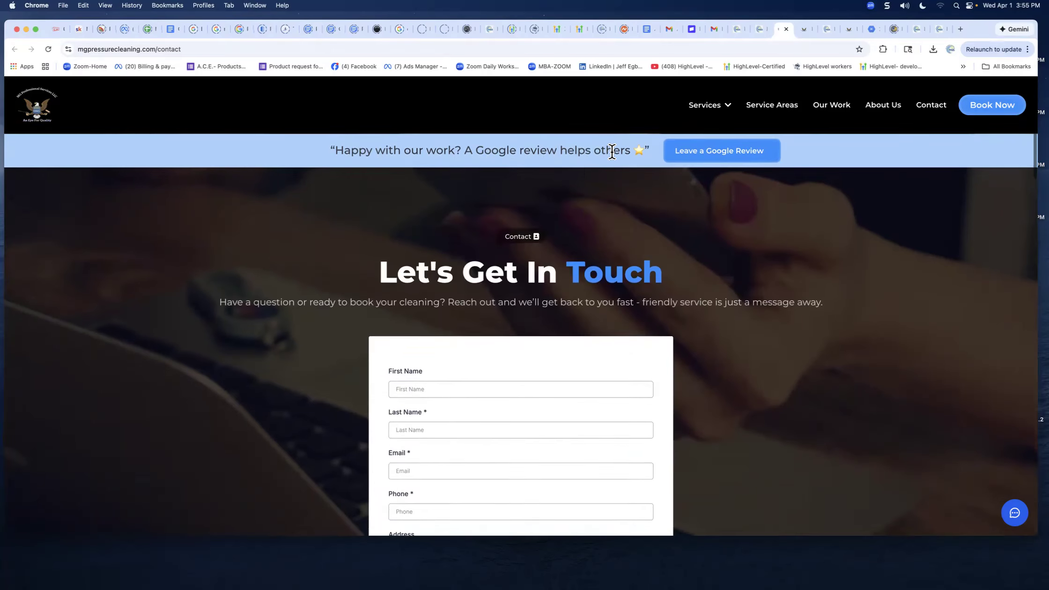
pyautogui.click(758, 29)
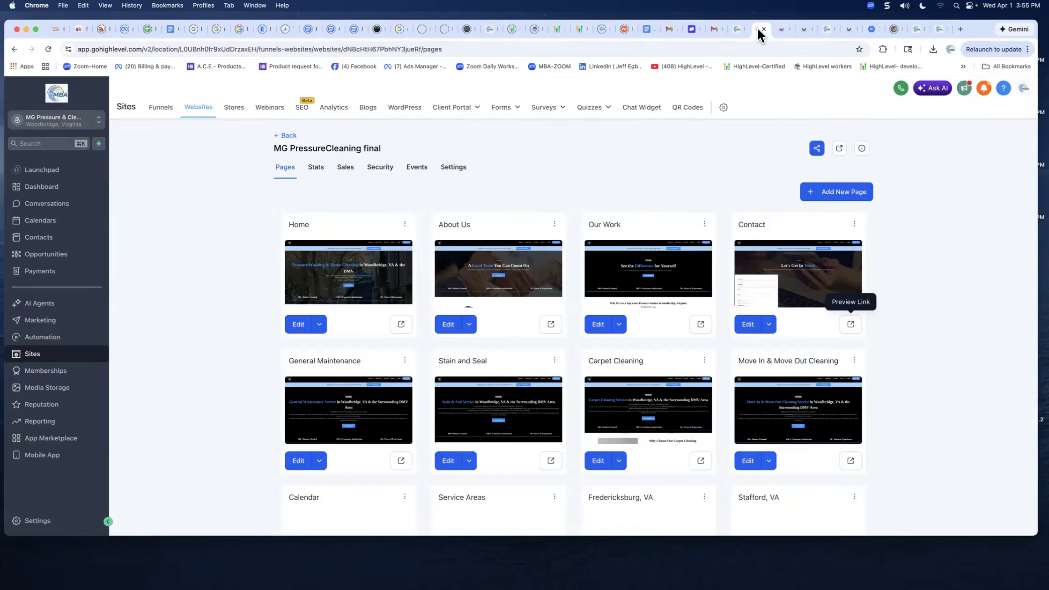
pyautogui.click(781, 30)
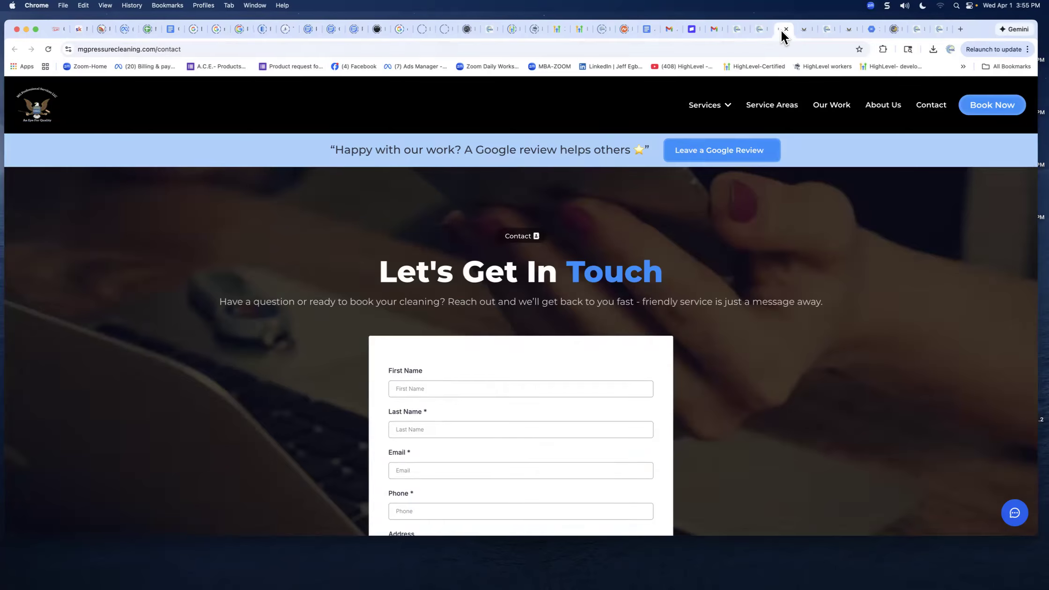
pyautogui.click(801, 34)
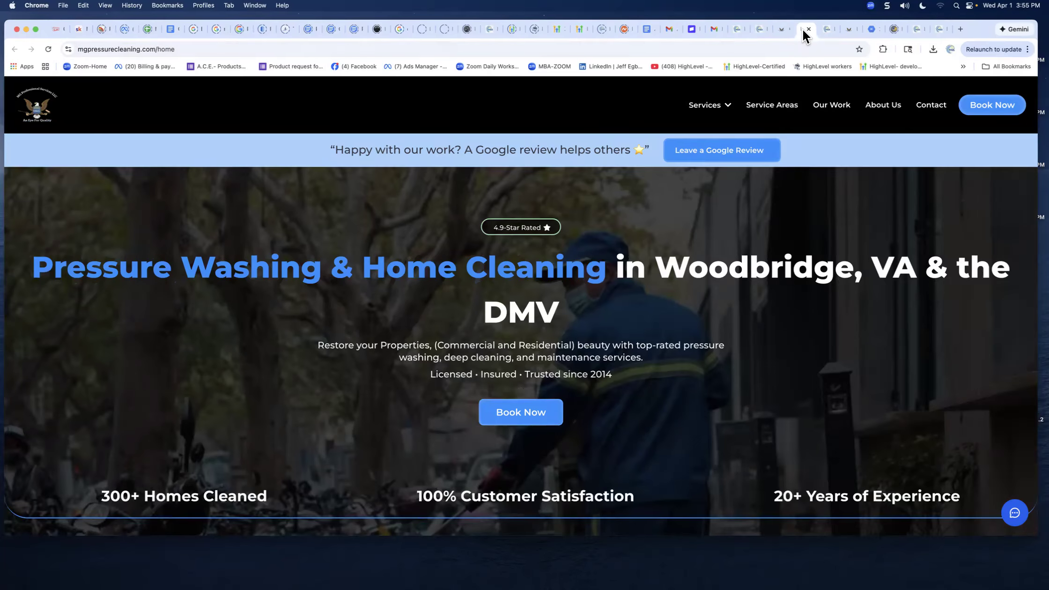
# Step: Return to the QR Codes page and start a Website-type QR code named "Home Page"
pyautogui.click(825, 30)
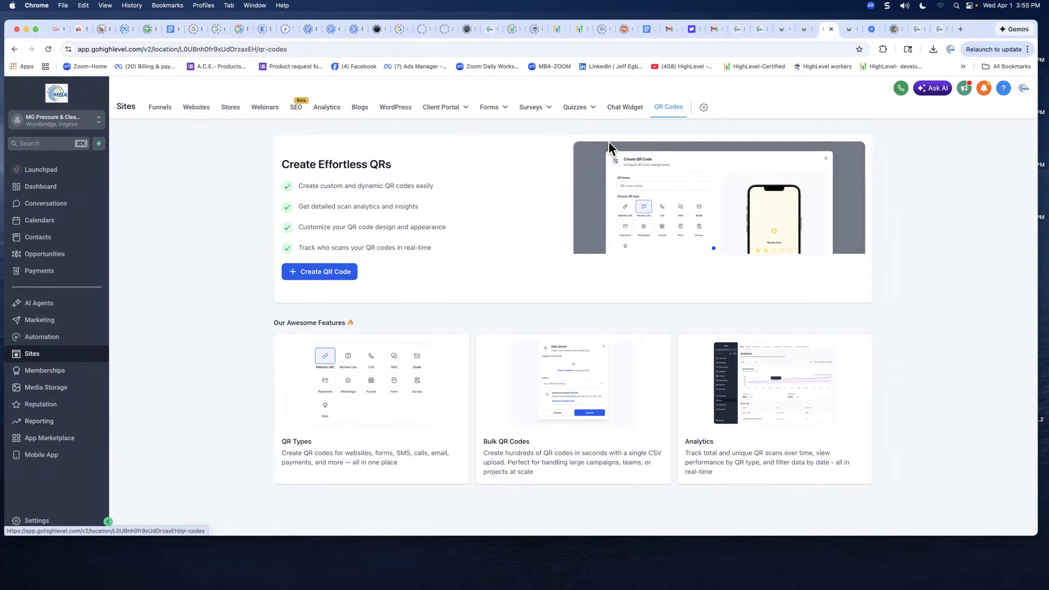
pyautogui.click(300, 274)
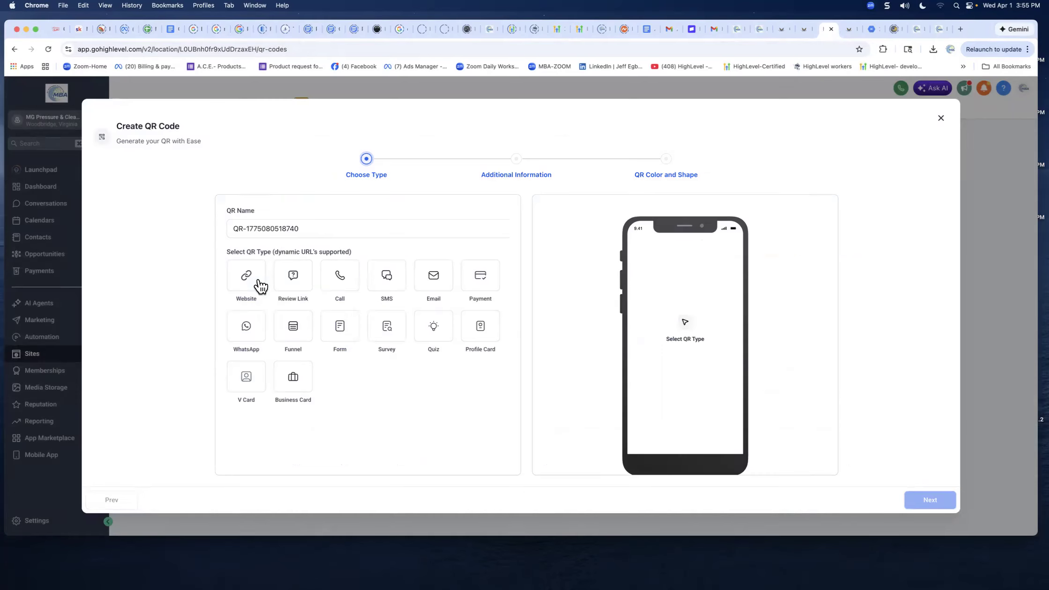
pyautogui.tripleClick(272, 230)
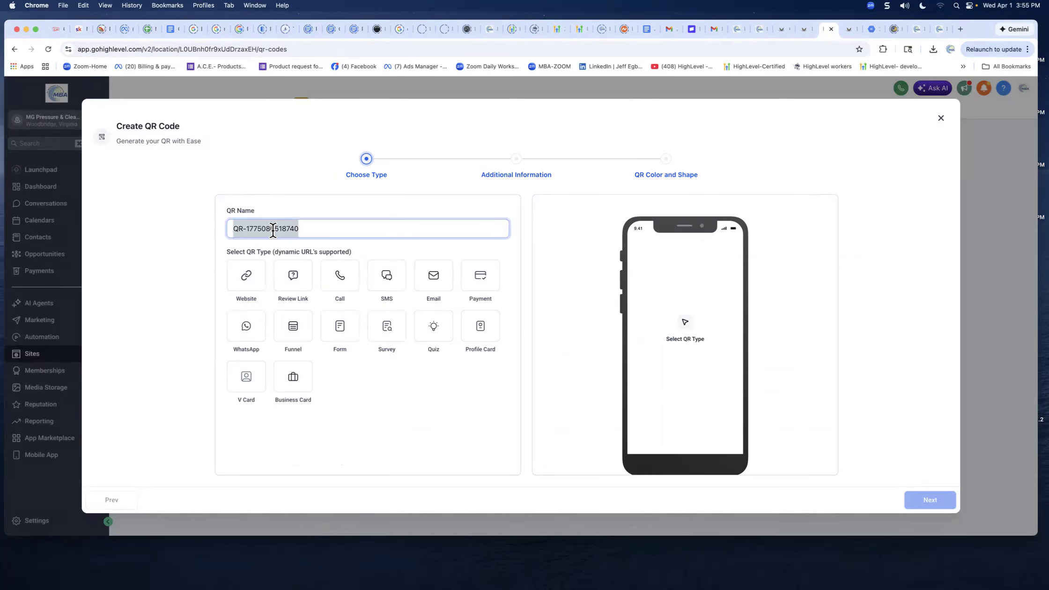
pyautogui.write('Home Page')
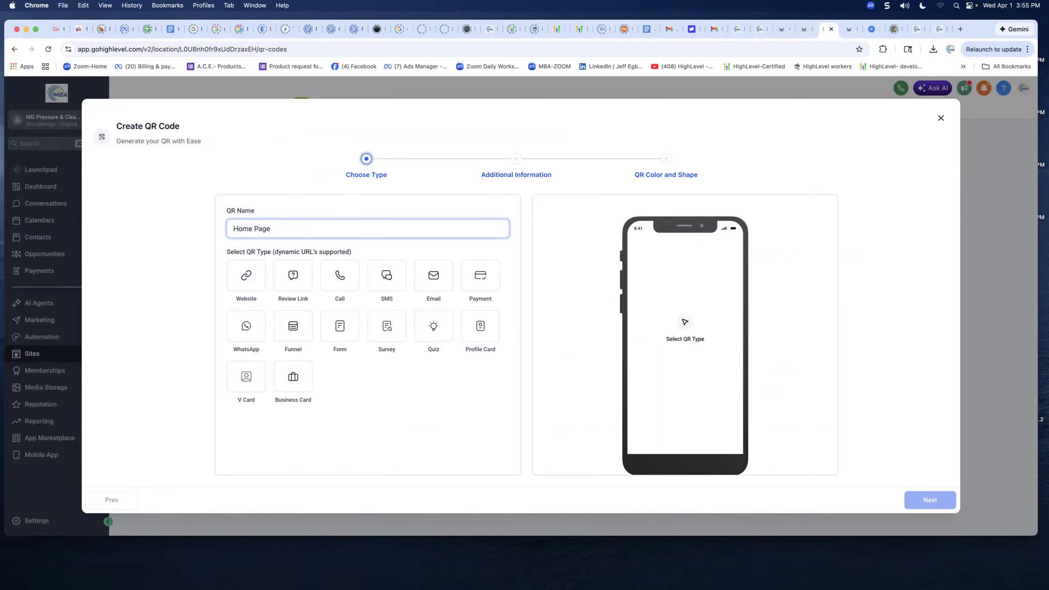
pyautogui.click(247, 280)
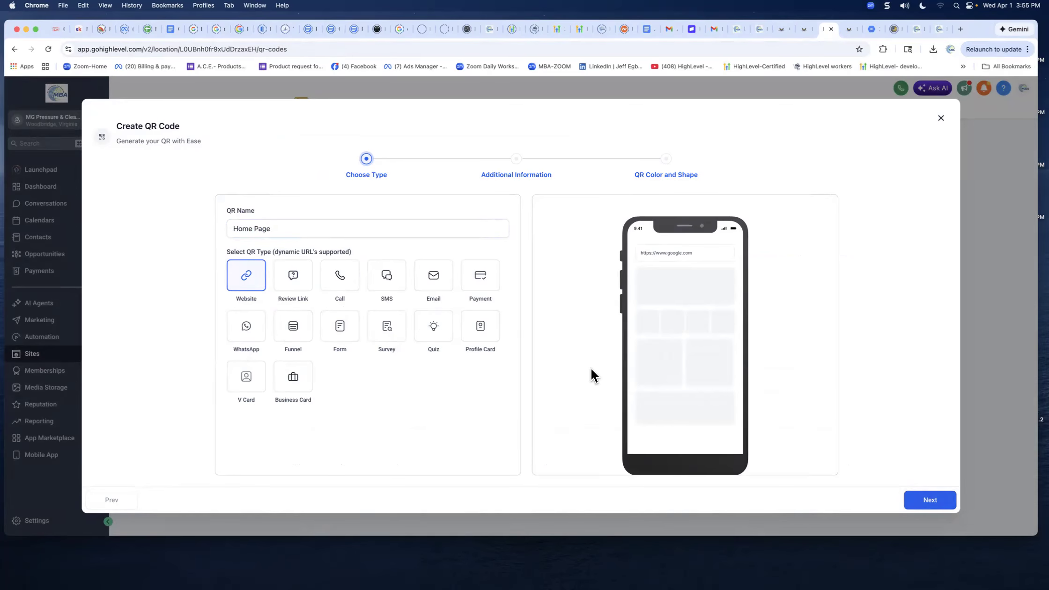
pyautogui.click(929, 500)
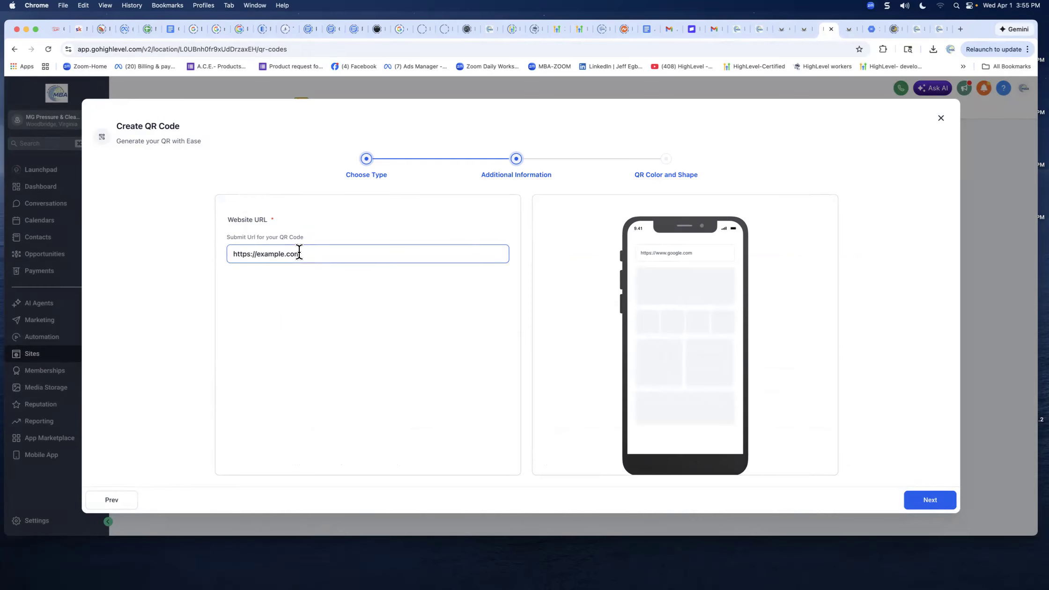
# Step: Copy the full web address of the live Contact page
pyautogui.click(780, 28)
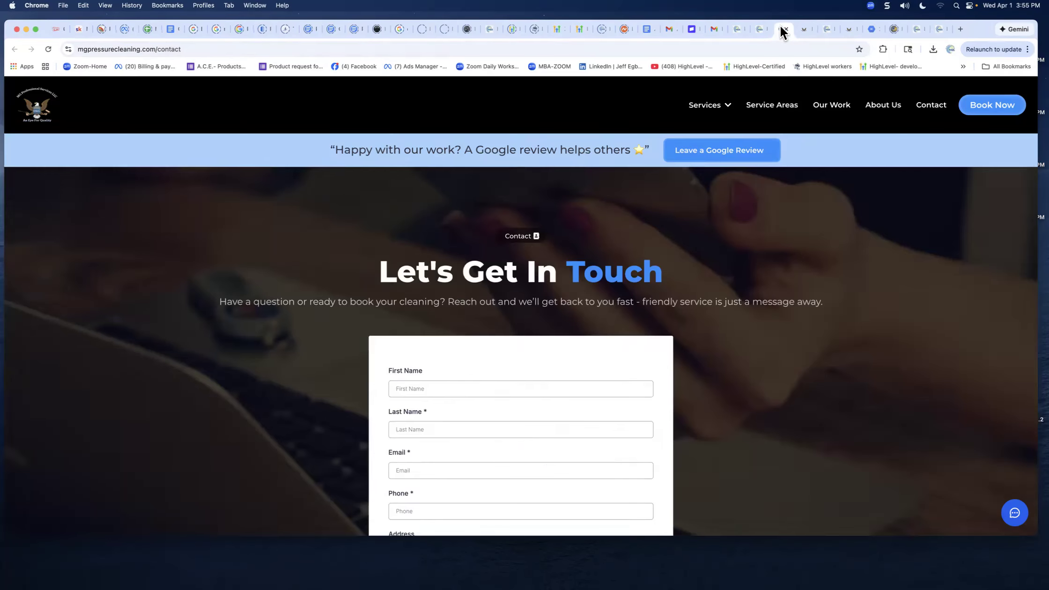
pyautogui.click(157, 49)
pyautogui.tripleClick(157, 49)
pyautogui.tripleClick(156, 50)
pyautogui.click(157, 50)
pyautogui.tripleClick(156, 49)
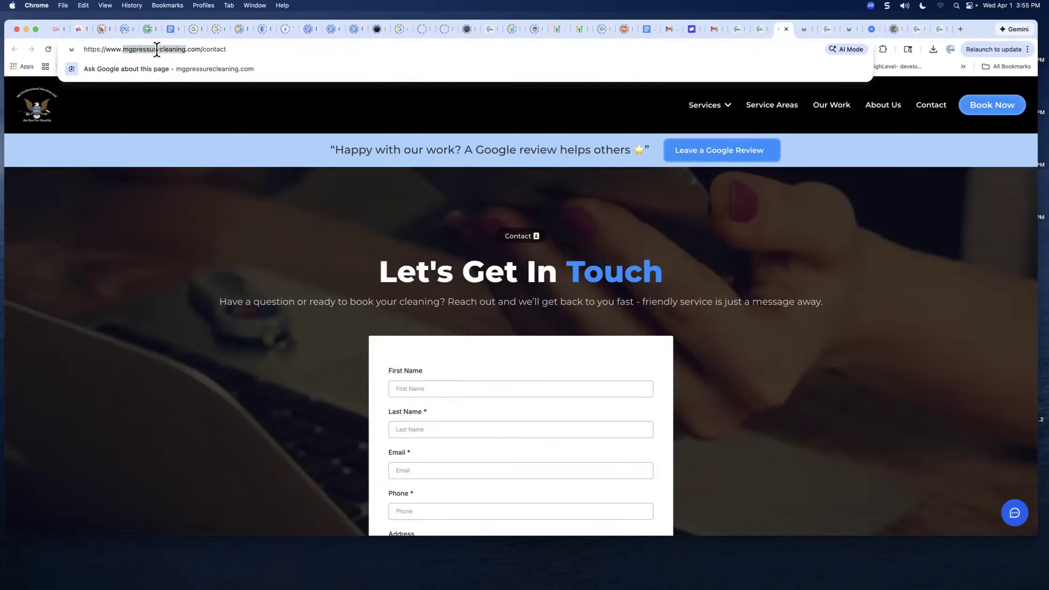
pyautogui.rightClick(157, 50)
pyautogui.click(176, 128)
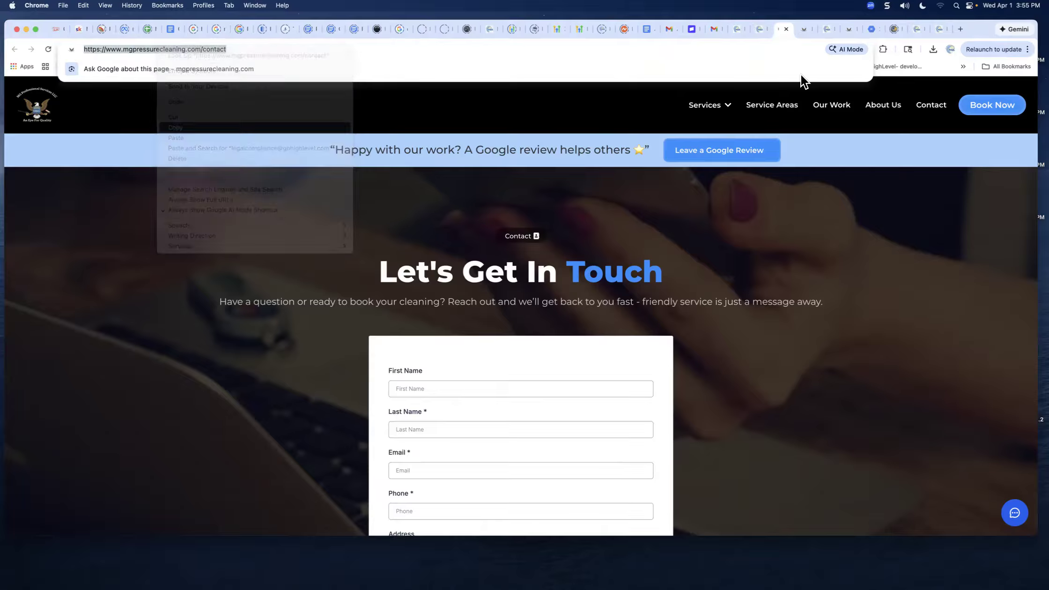
pyautogui.click(825, 29)
pyautogui.click(300, 254)
pyautogui.doubleClick(295, 254)
pyautogui.click(300, 254)
pyautogui.tripleClick(274, 254)
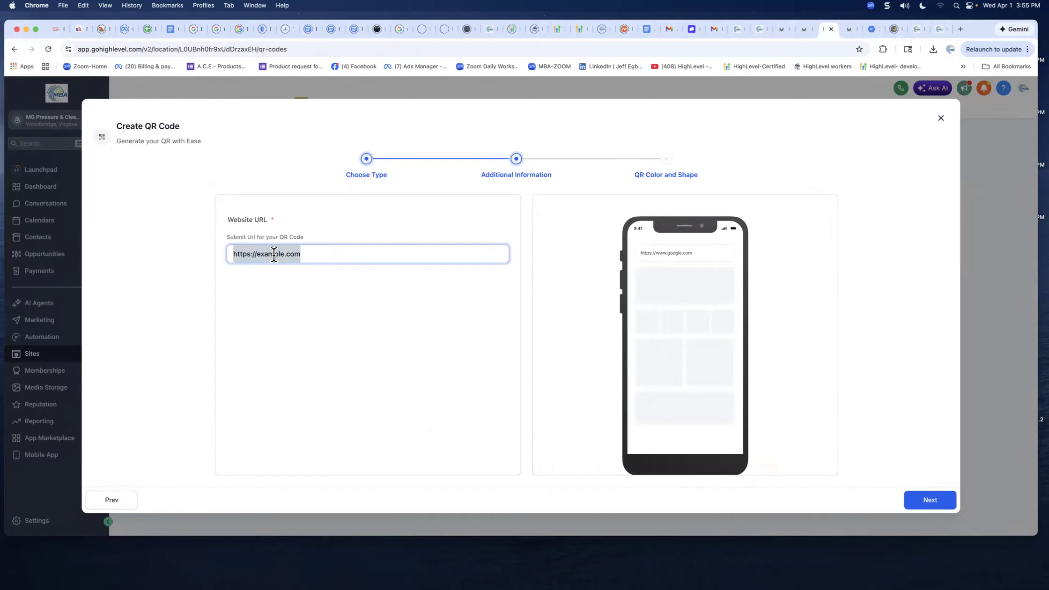
pyautogui.rightClick(273, 254)
pyautogui.click(333, 353)
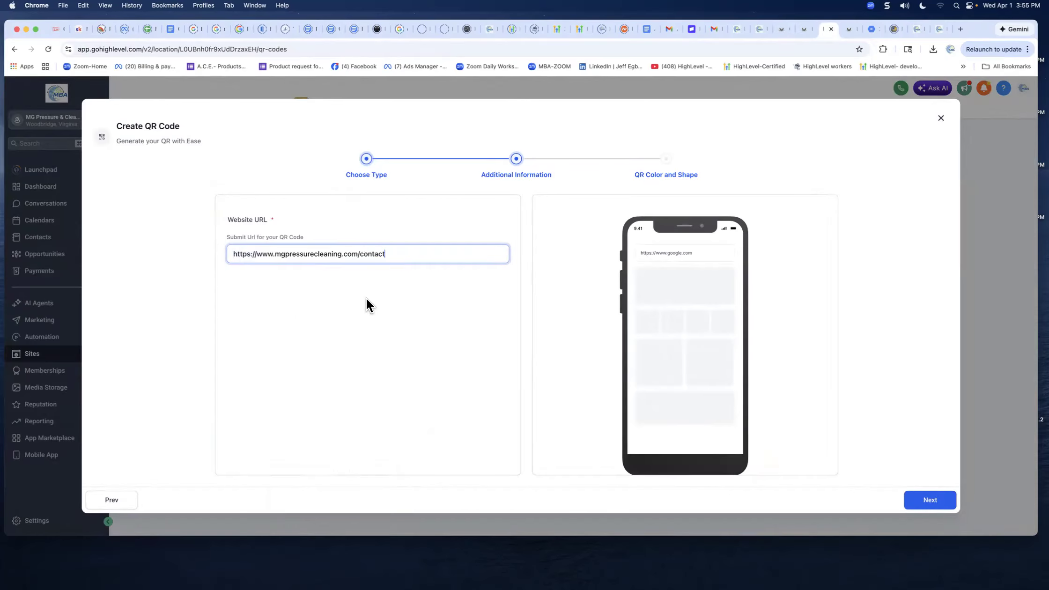
# Step: Advance to the QR code's color and shape stage and look through its customization sections
pyautogui.click(925, 499)
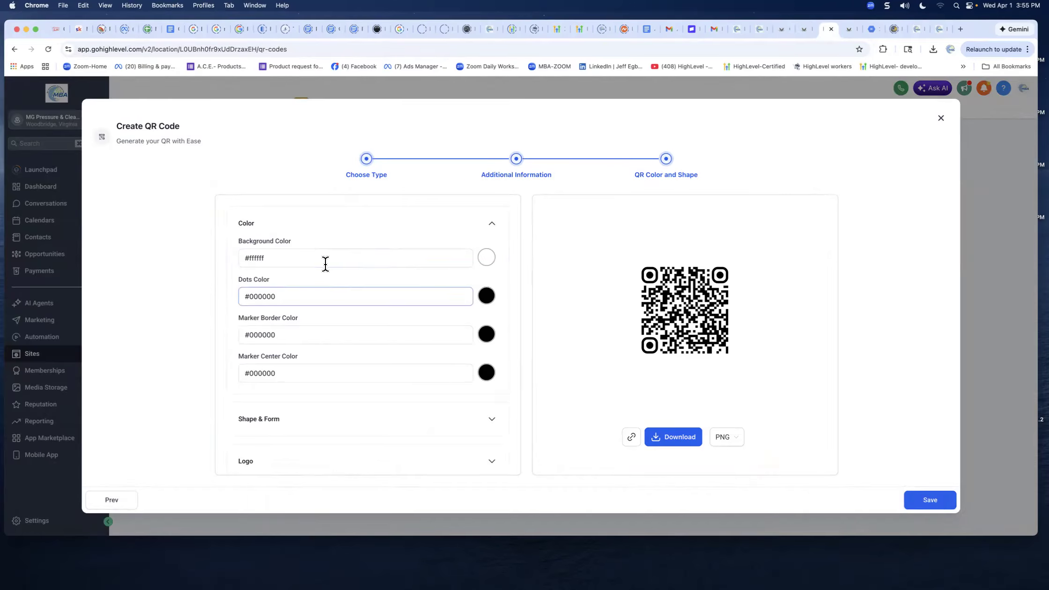
pyautogui.scroll(-3, 391, 338)
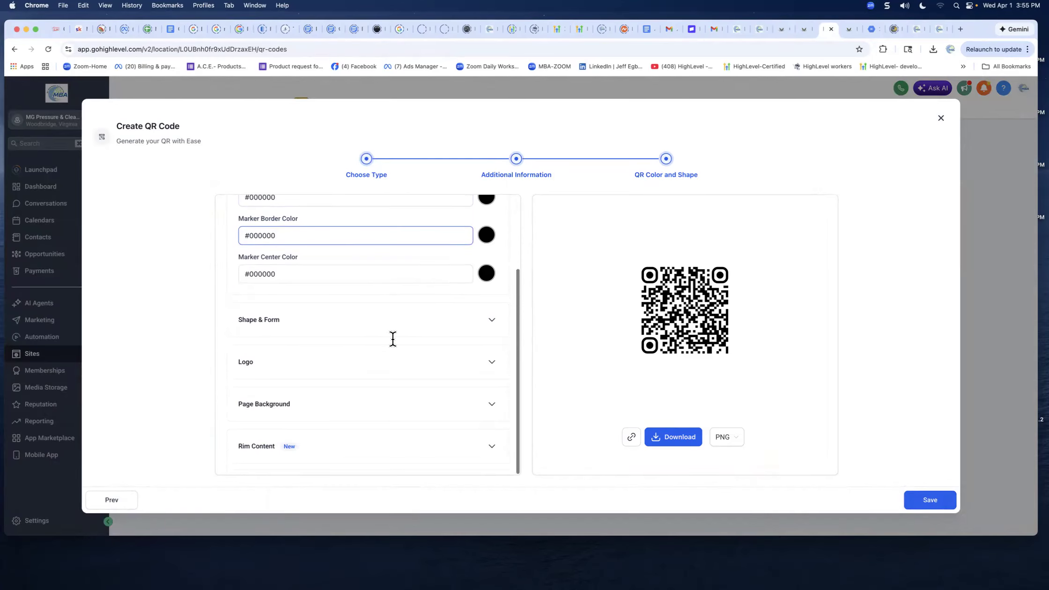
pyautogui.scroll(-2, 391, 338)
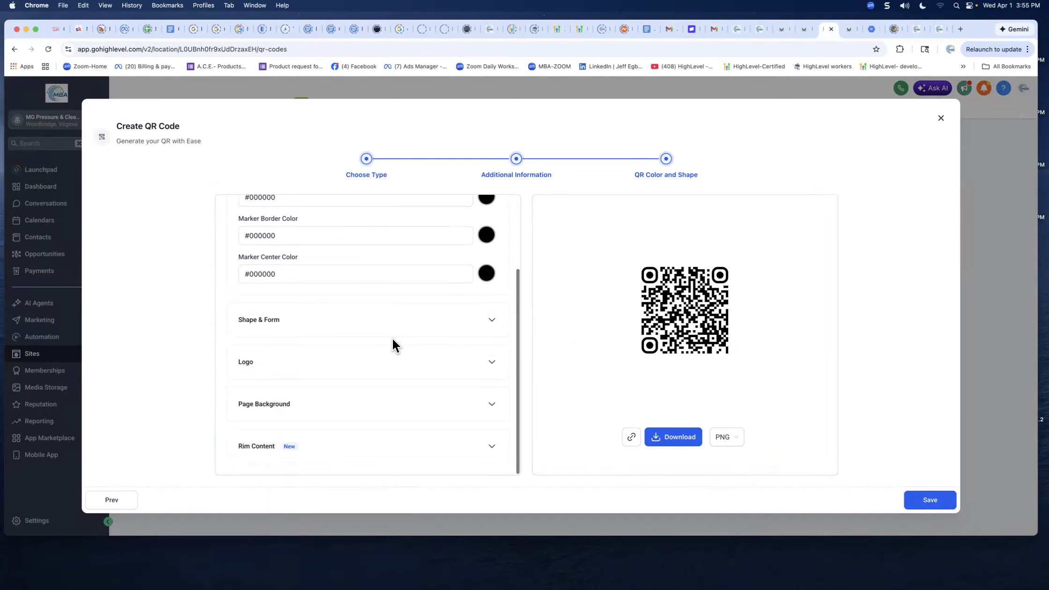
pyautogui.scroll(2, 369, 344)
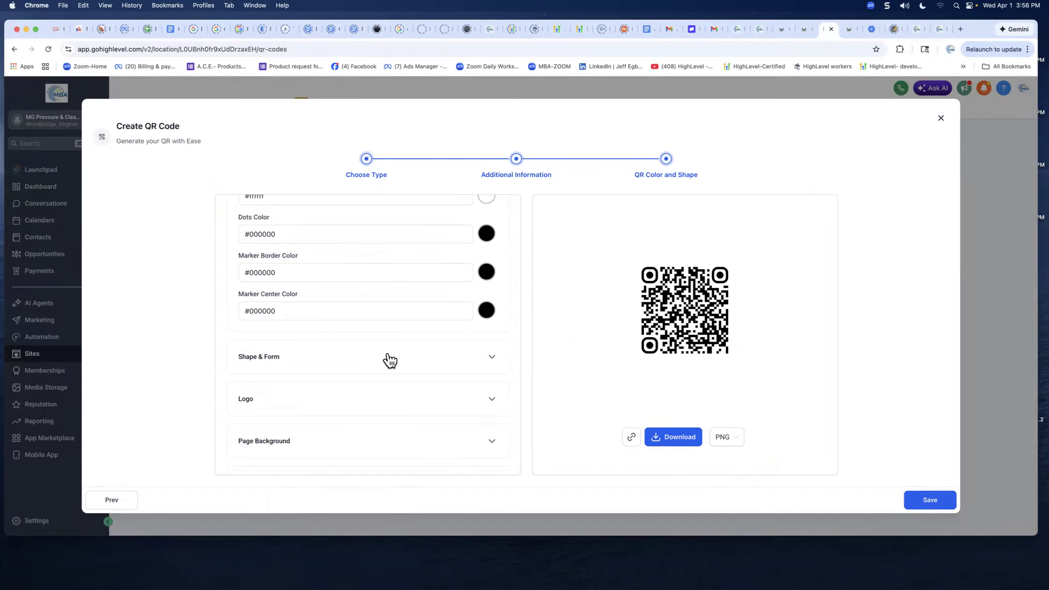
# Step: Add a border around the QR code using the Border option in its shape and form settings
pyautogui.click(388, 357)
pyautogui.scroll(-2, 393, 358)
pyautogui.scroll(-5, 416, 351)
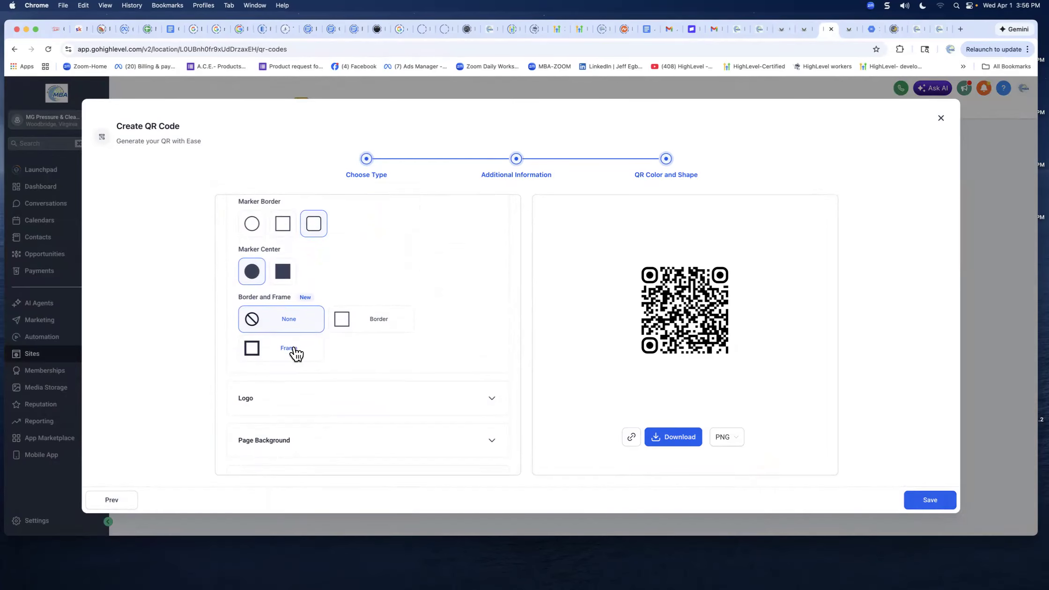
pyautogui.click(351, 326)
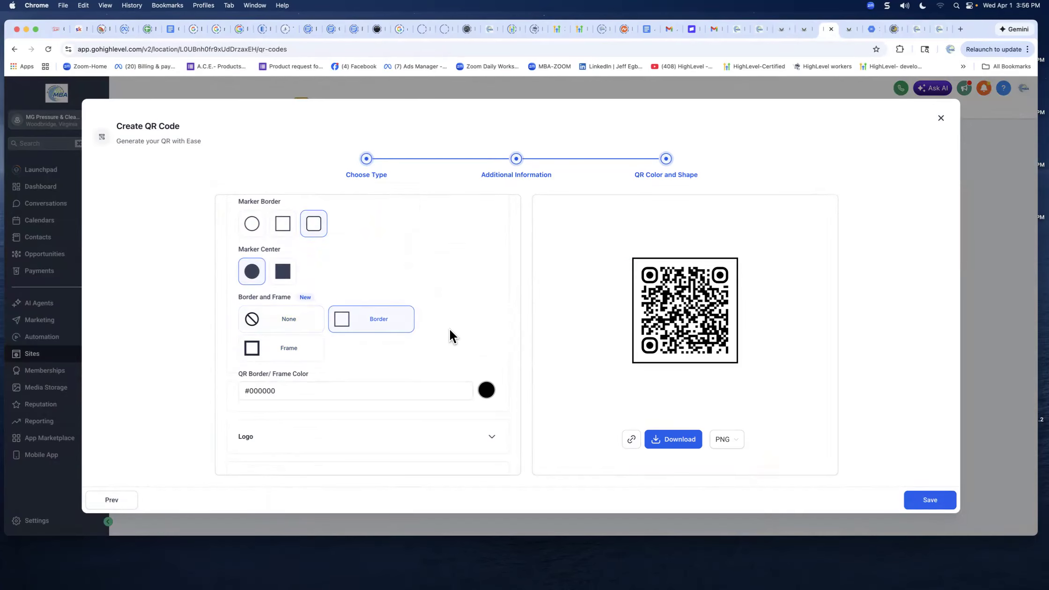
# Step: Download the bordered Contact page QR code as a PNG and save it to the QR Codes list
pyautogui.scroll(-3, 449, 328)
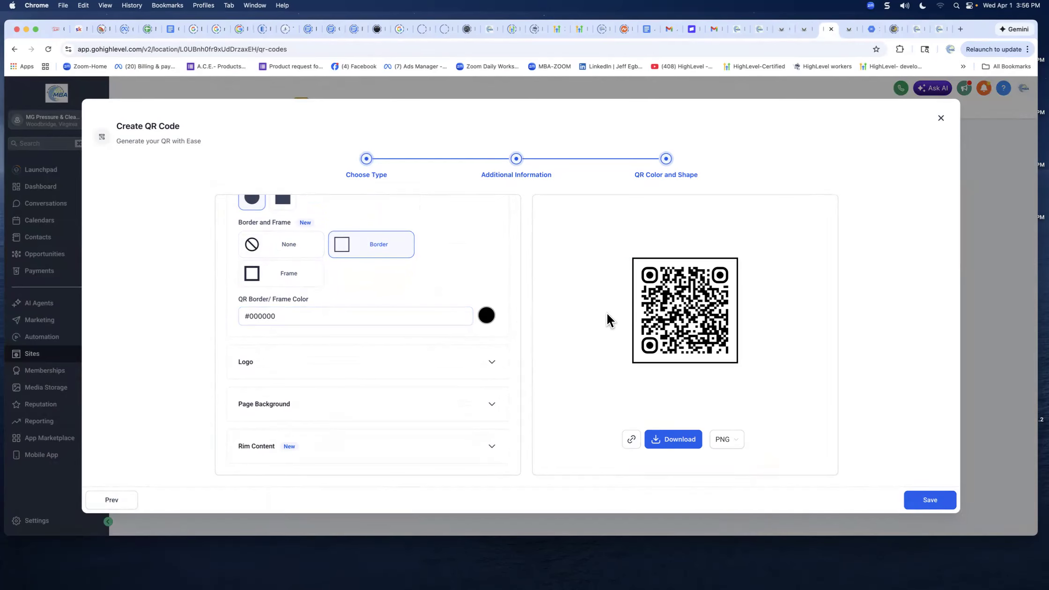
pyautogui.click(676, 442)
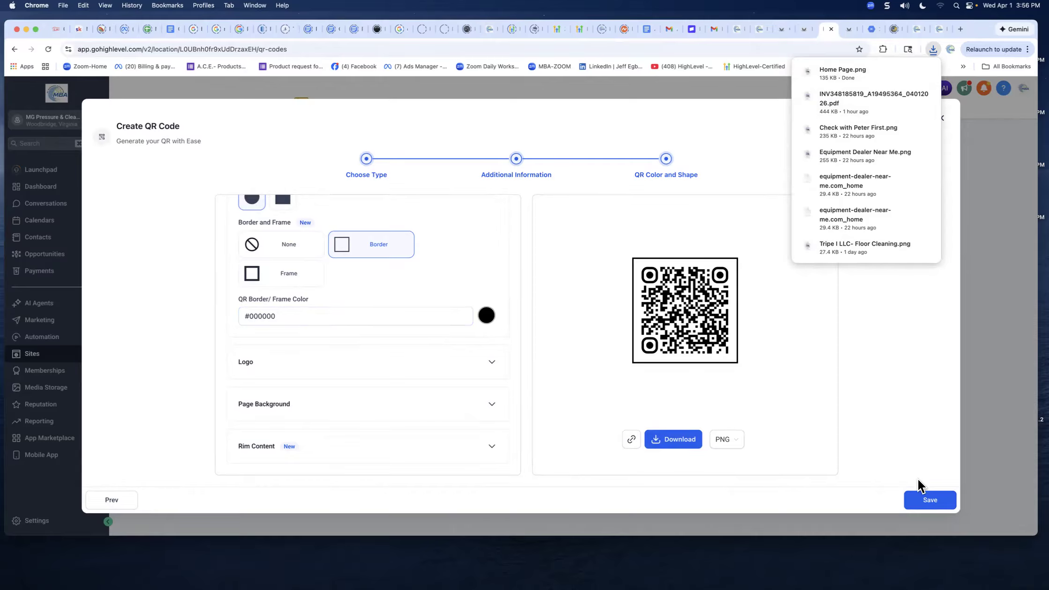
pyautogui.click(927, 501)
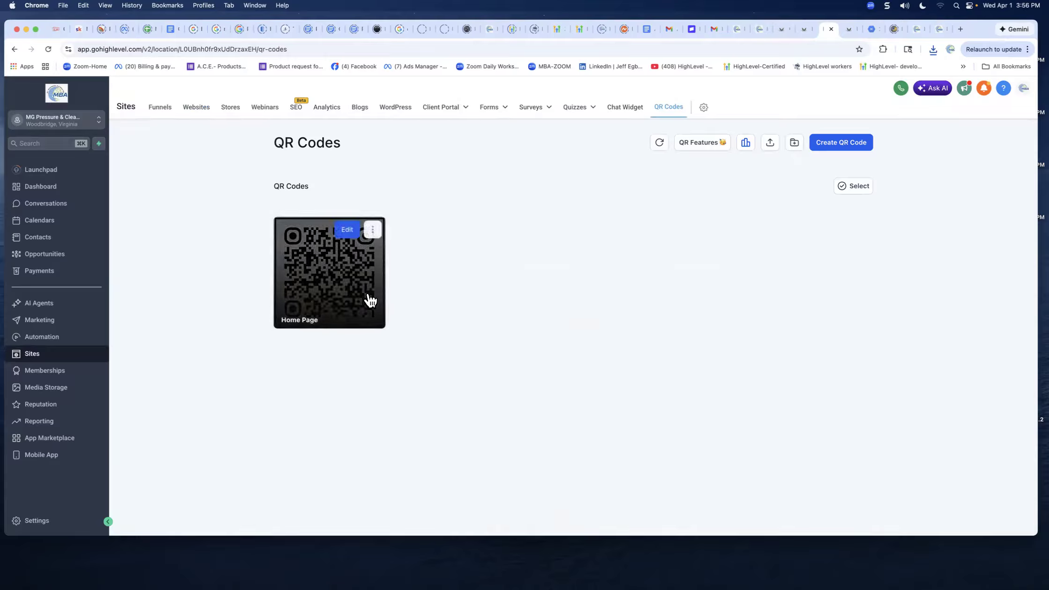
# Step: Start another Website-type QR code named "Contact Page"
pyautogui.click(838, 144)
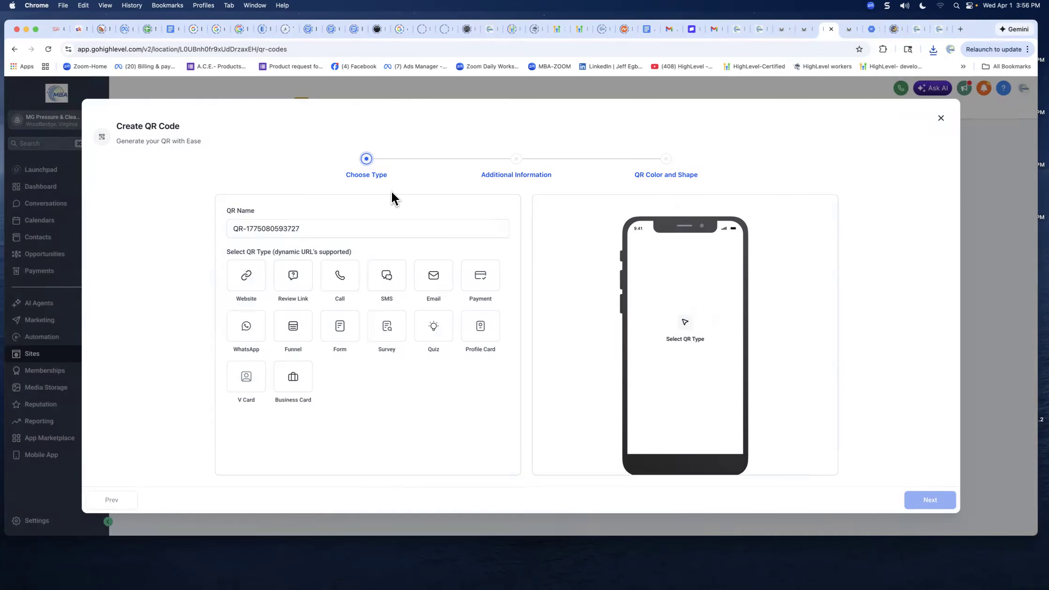
pyautogui.tripleClick(313, 229)
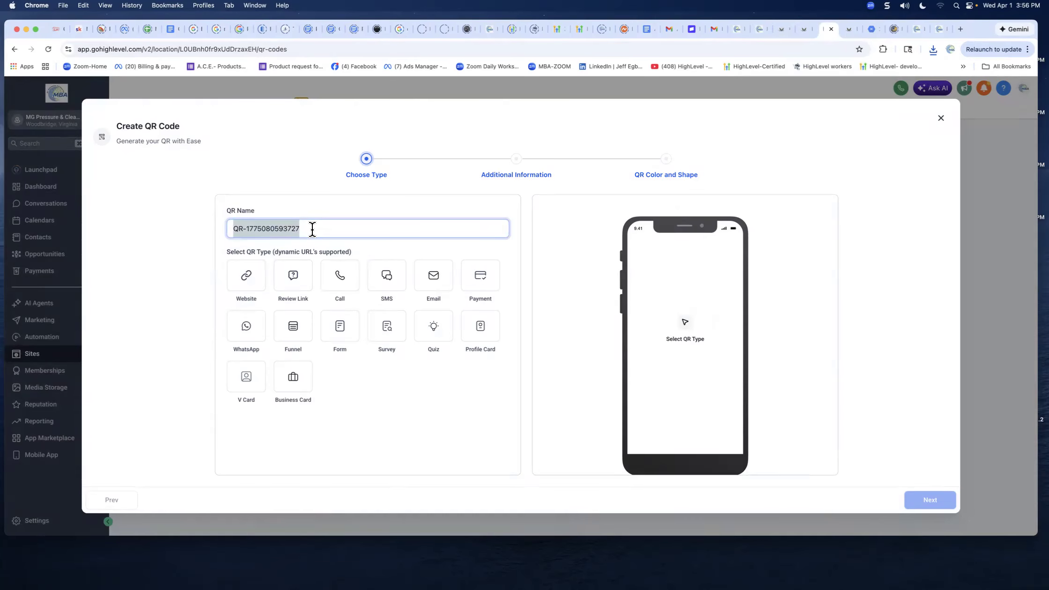
pyautogui.write('Contact Page')
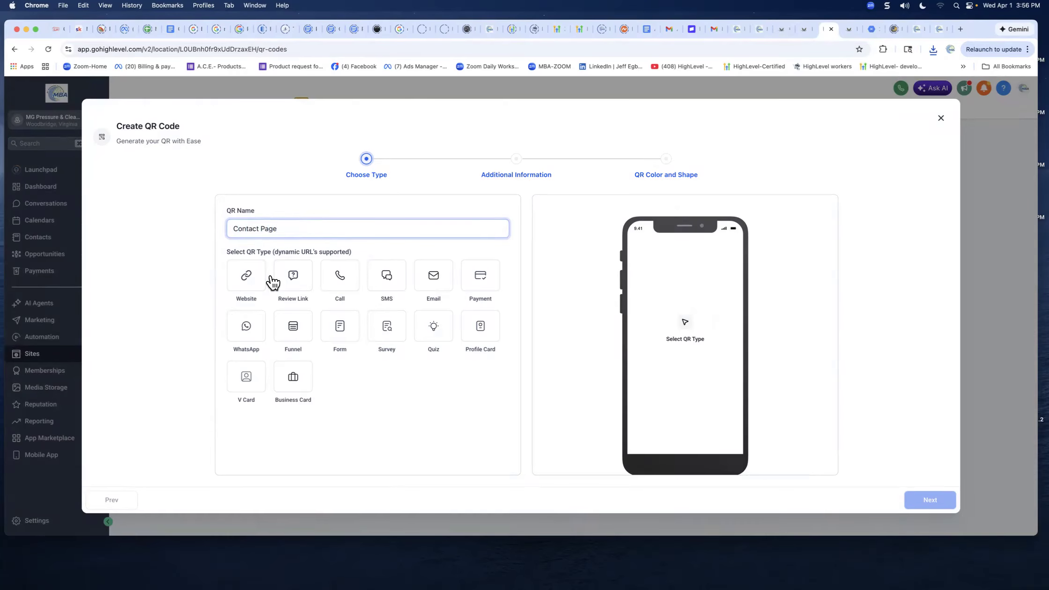
pyautogui.click(245, 279)
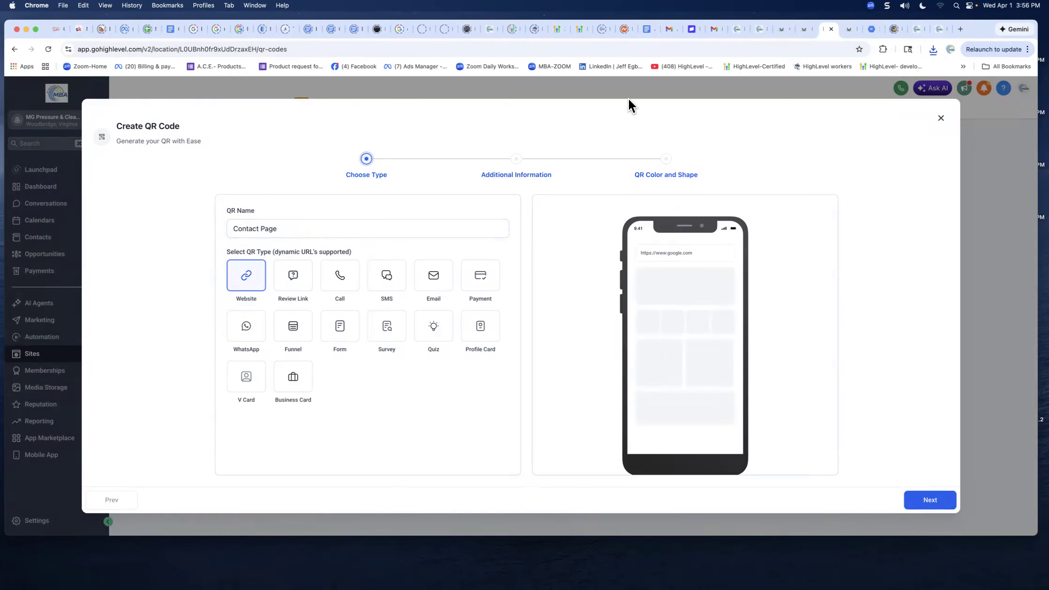
# Step: Copy the full web address of the live Home page of the pressure-cleaning site
pyautogui.click(782, 29)
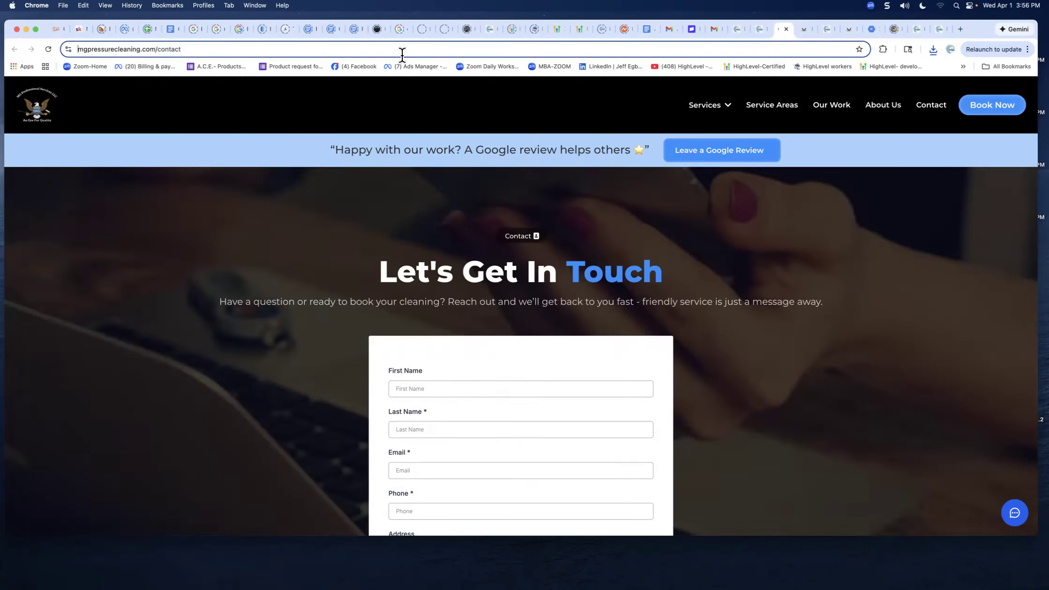
pyautogui.tripleClick(141, 49)
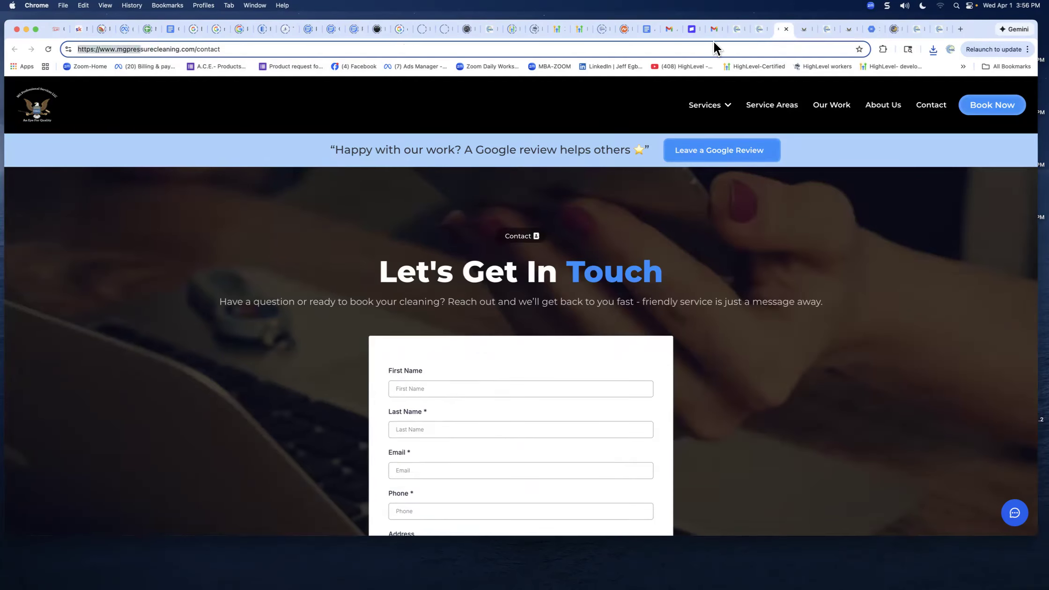
pyautogui.click(785, 29)
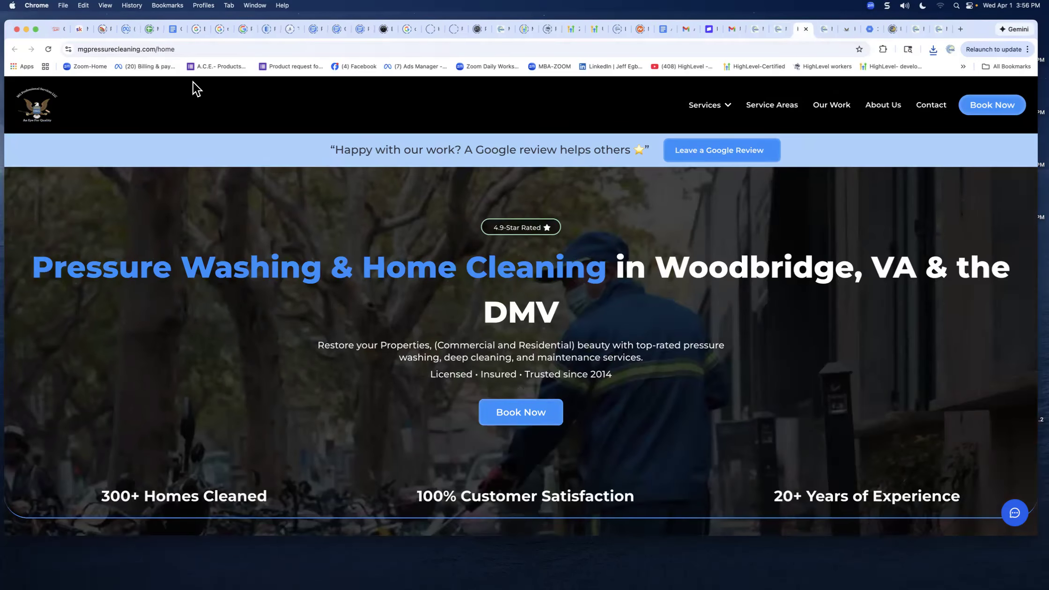
pyautogui.click(133, 49)
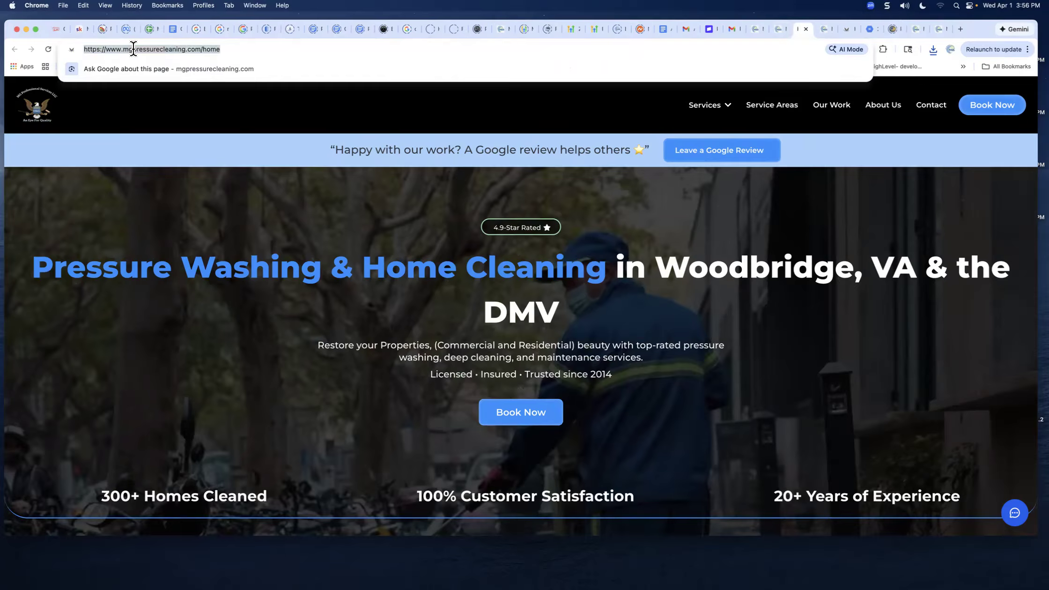
pyautogui.rightClick(133, 48)
pyautogui.click(156, 125)
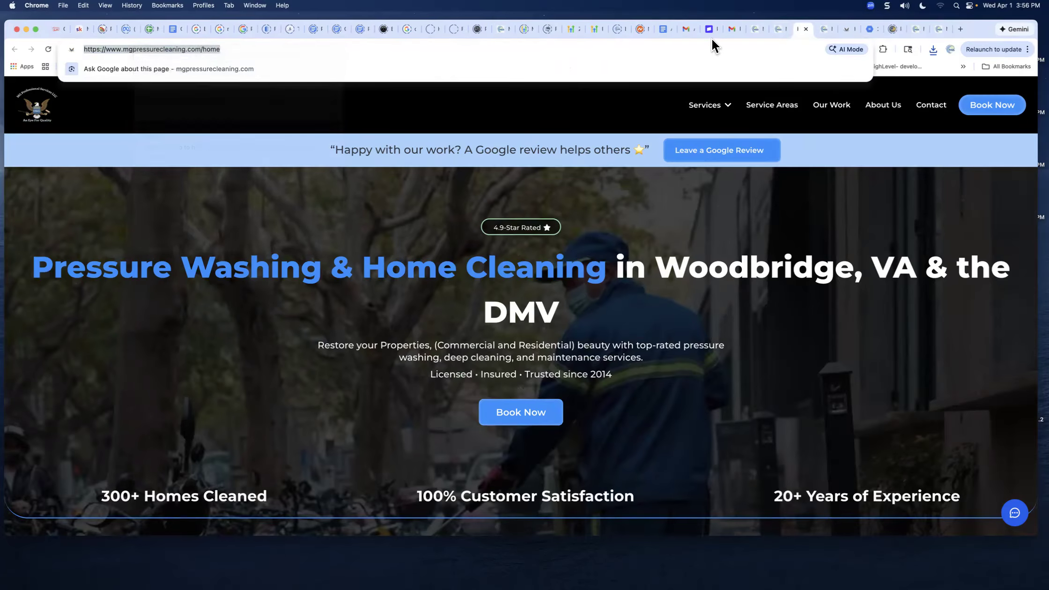
# Step: Return to the QR code being created, rename it "Home Page", and advance to its website address with the Website type selected
pyautogui.click(779, 29)
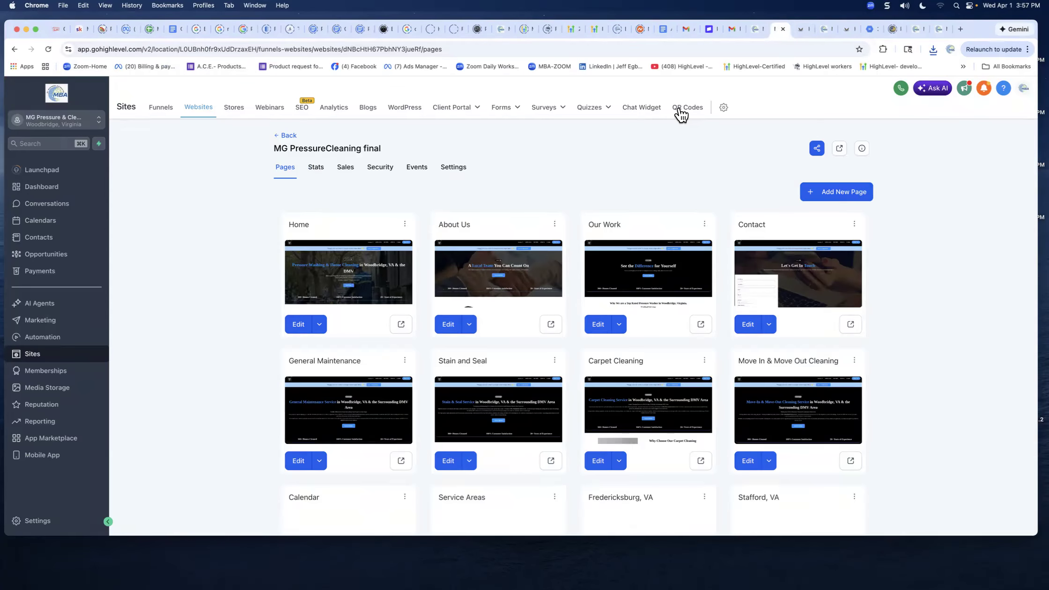
pyautogui.click(824, 29)
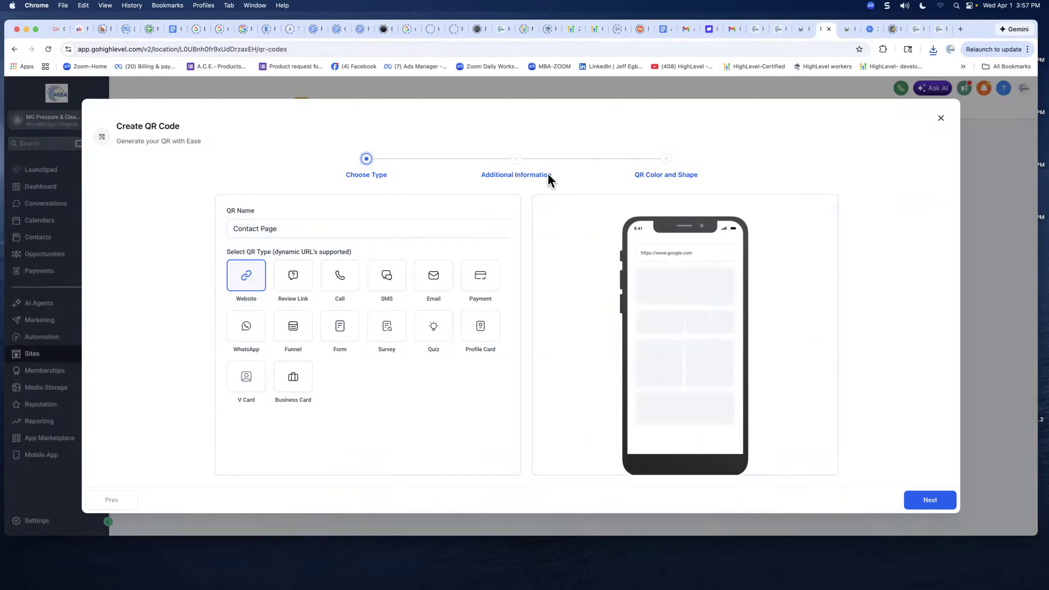
pyautogui.tripleClick(265, 228)
pyautogui.write('Home Page')
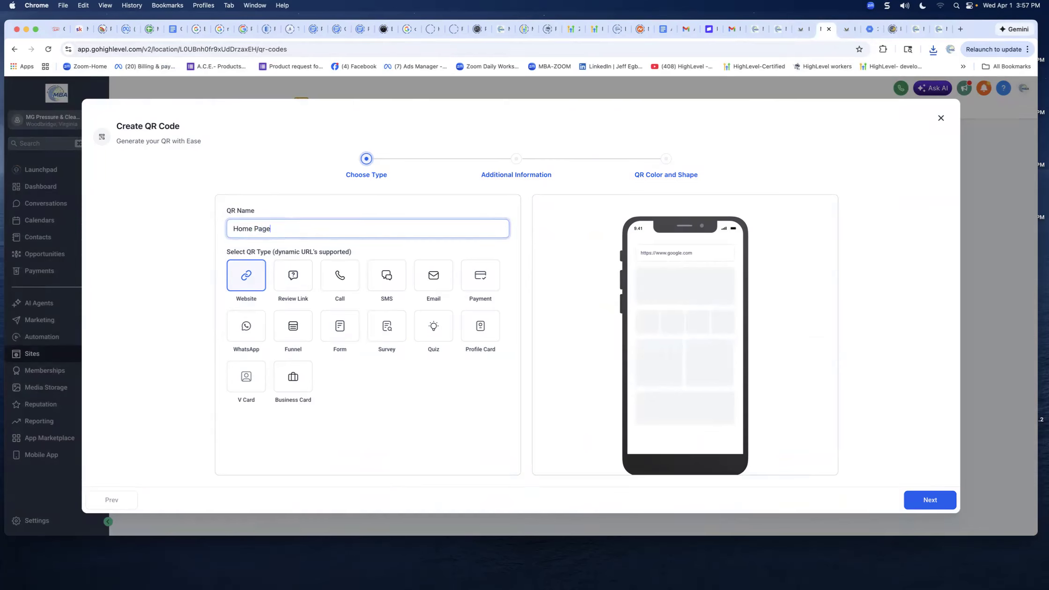
pyautogui.click(239, 279)
pyautogui.click(922, 501)
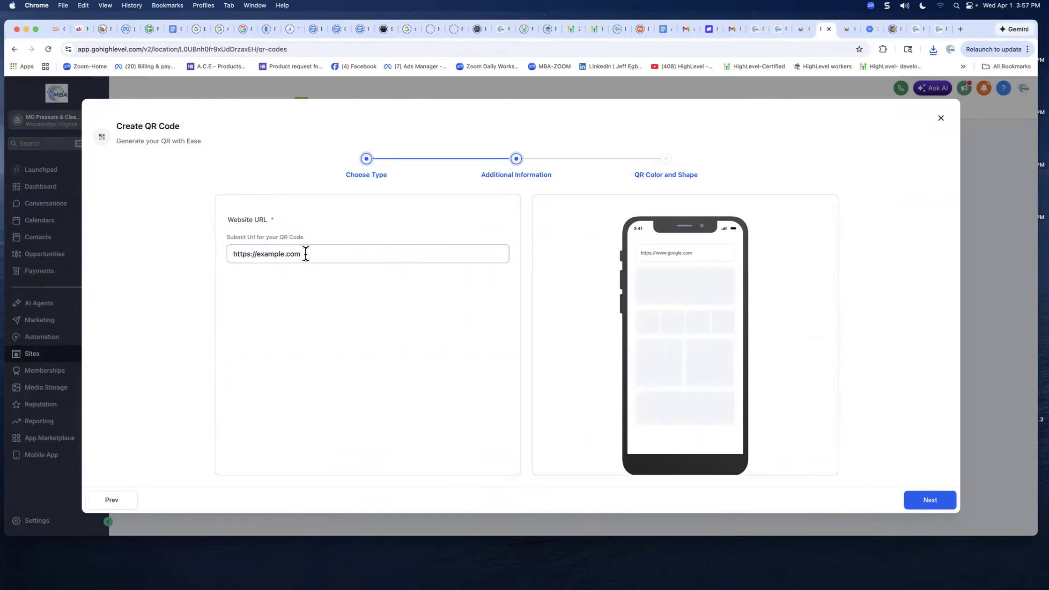
pyautogui.tripleClick(268, 253)
pyautogui.rightClick(267, 254)
pyautogui.click(265, 253)
pyautogui.rightClick(266, 254)
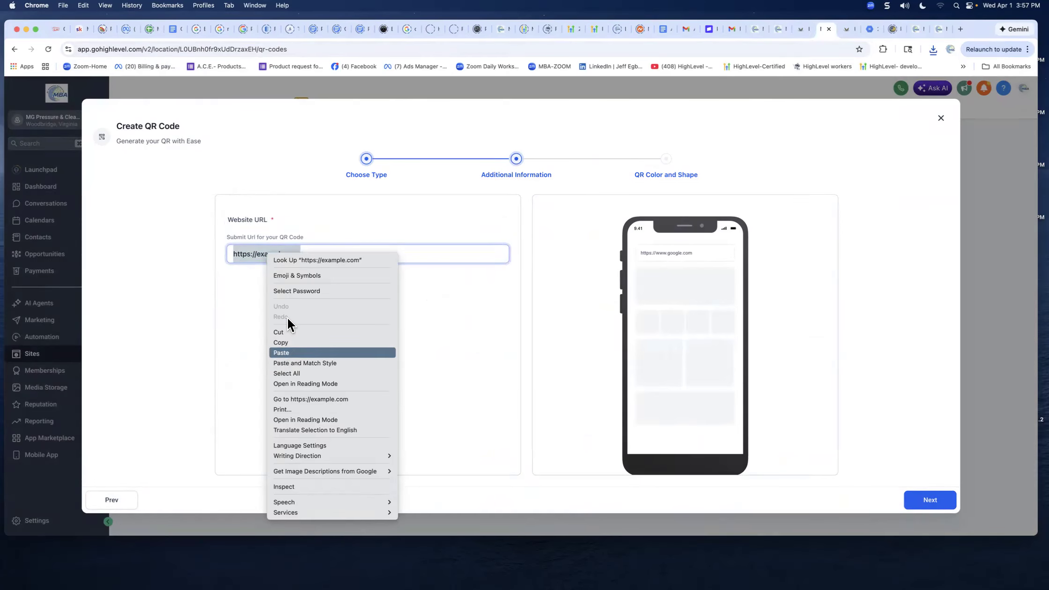
pyautogui.click(286, 352)
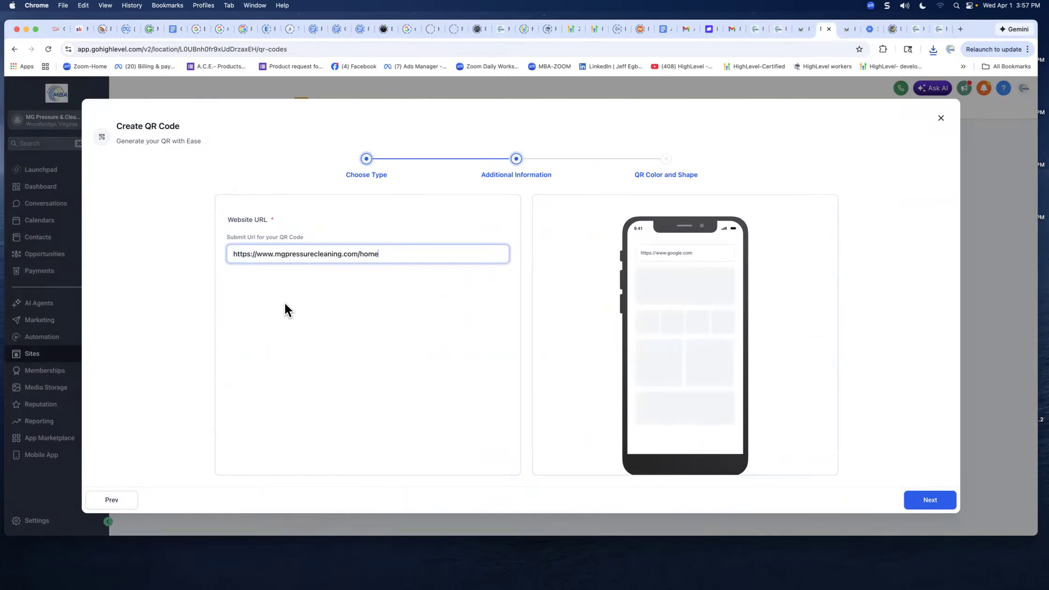
# Step: Advance to the color and shape stage and apply the Border option to the Home page QR code
pyautogui.click(931, 501)
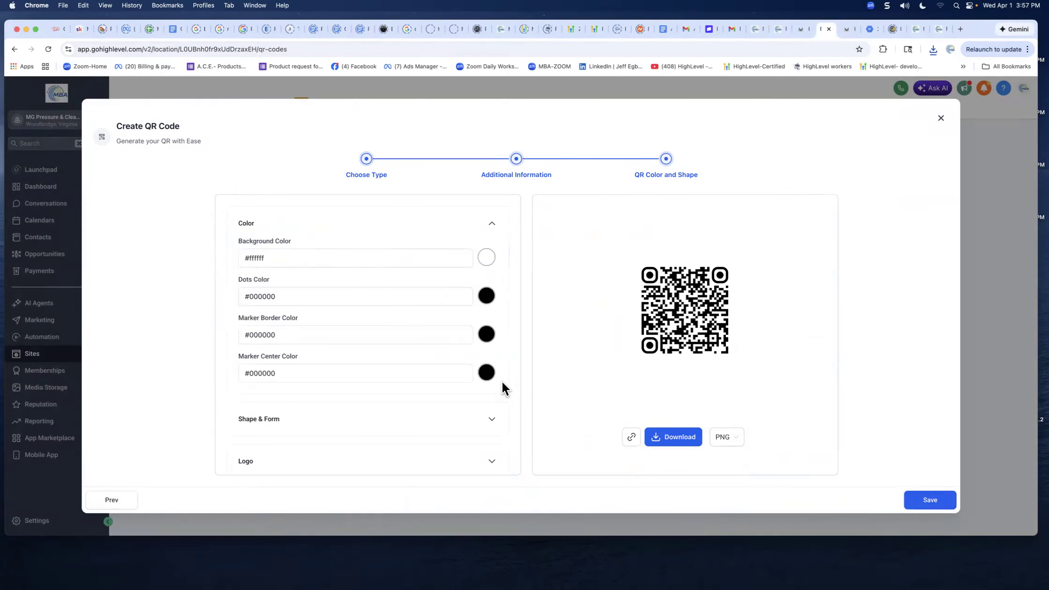
pyautogui.scroll(-5, 368, 365)
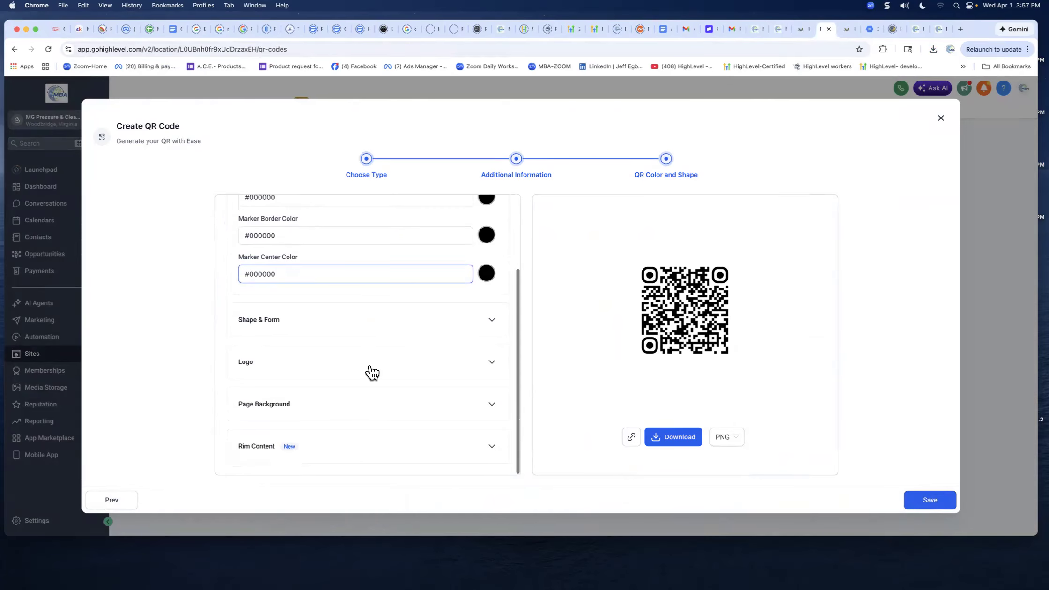
pyautogui.click(350, 327)
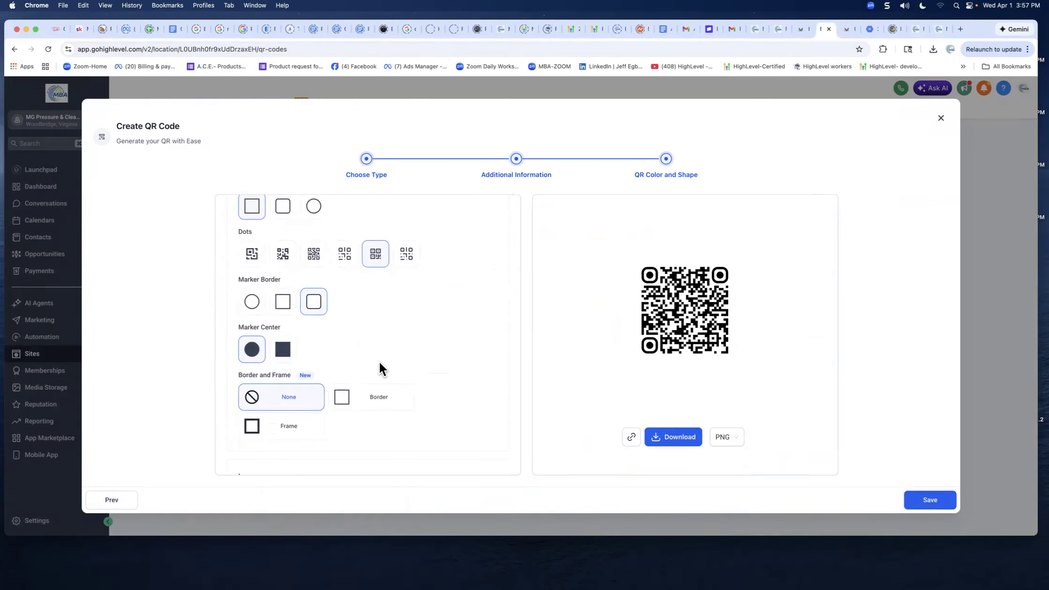
pyautogui.click(370, 398)
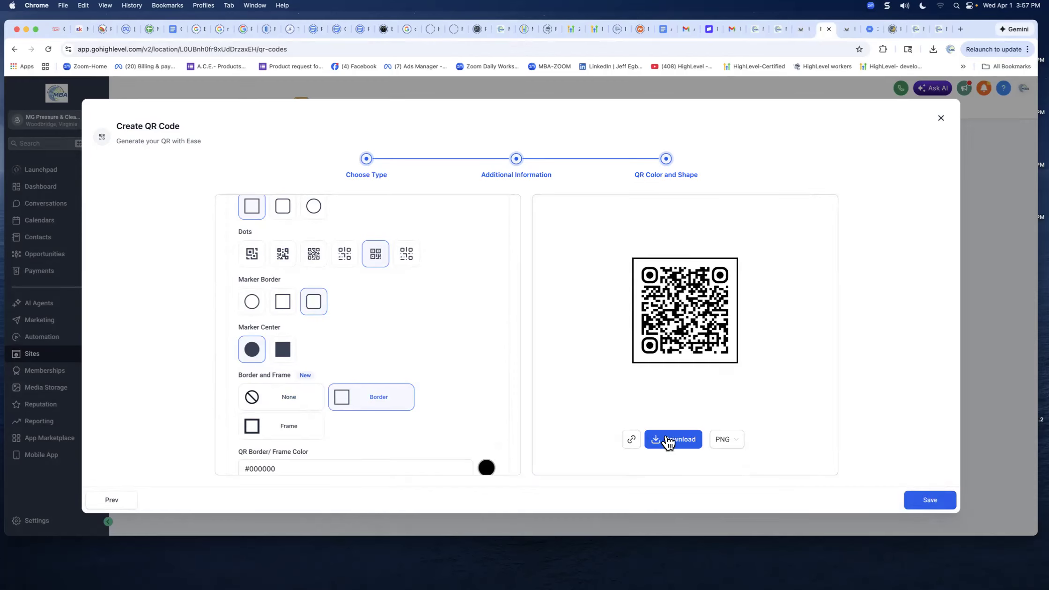
# Step: Download the QR code linking to the Home page as a PNG and save it
pyautogui.click(681, 440)
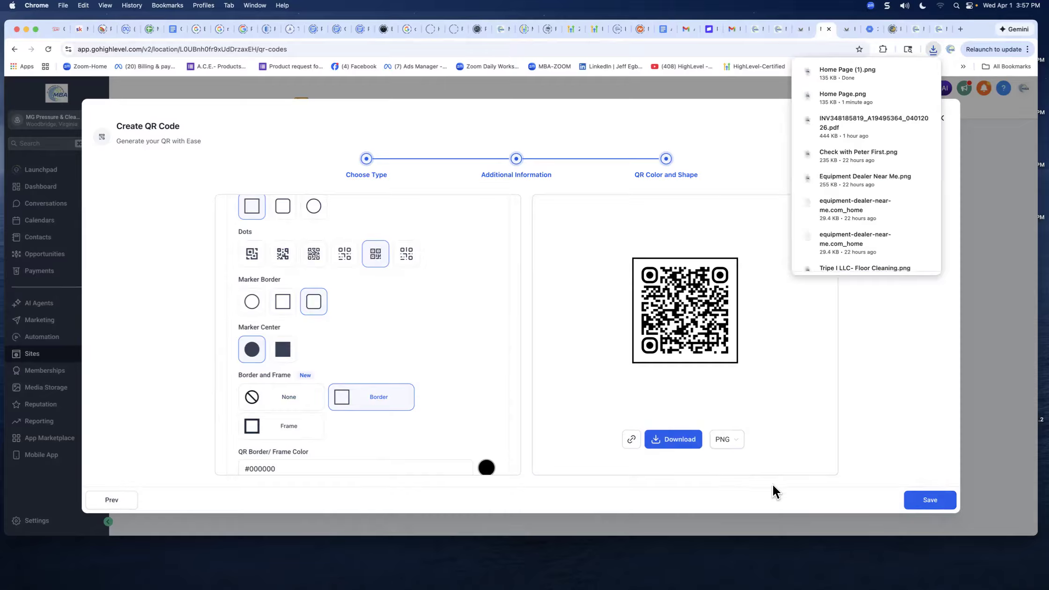
pyautogui.click(930, 501)
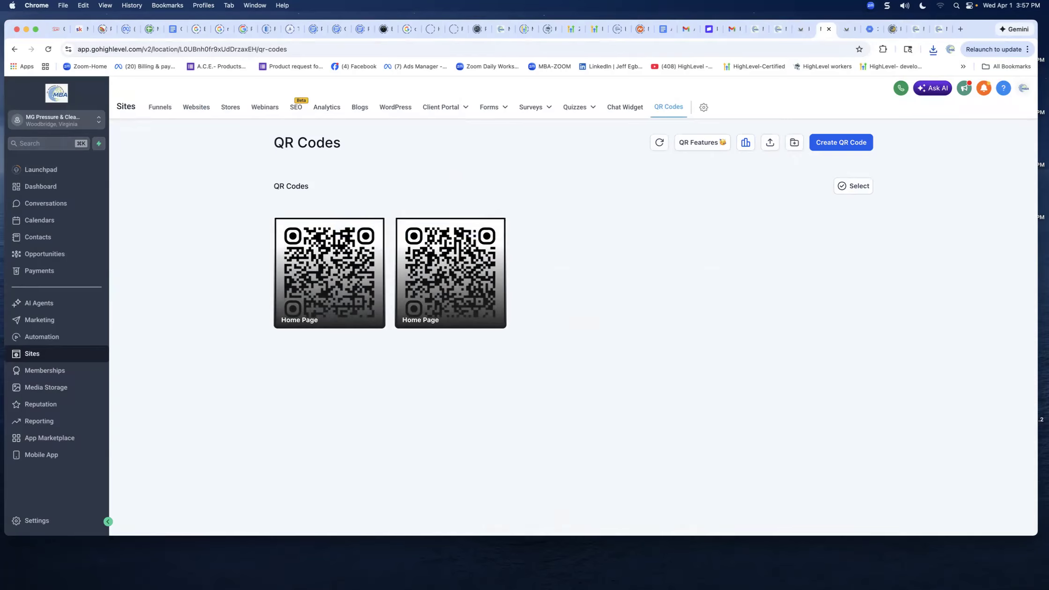
# Step: Open the options of the first QR code in the list
pyautogui.click(372, 231)
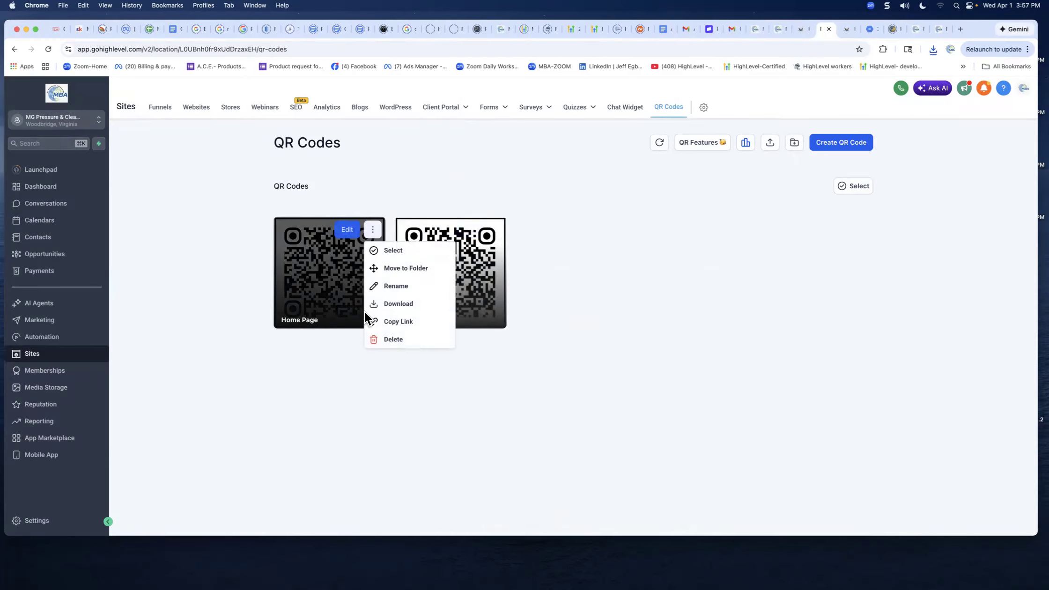